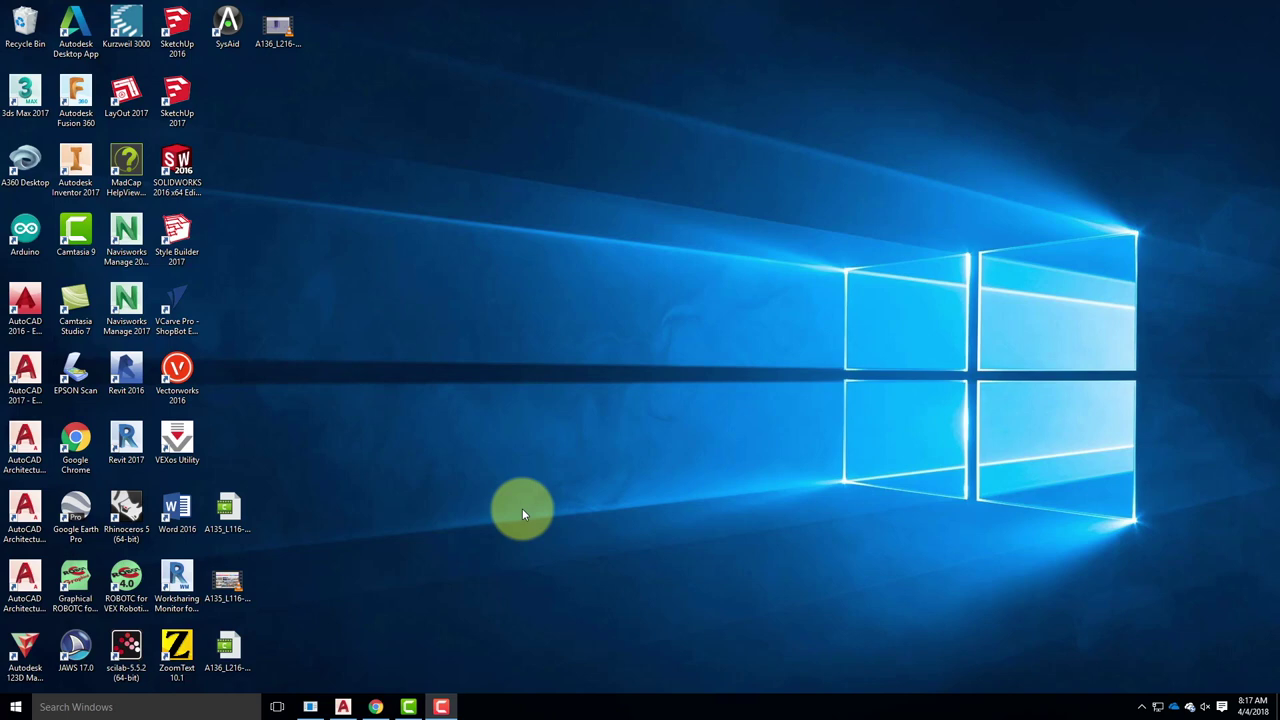
Switch to AutoCAD, start a new drawing from the acad template and close the Properties palette
left_click(343, 707)
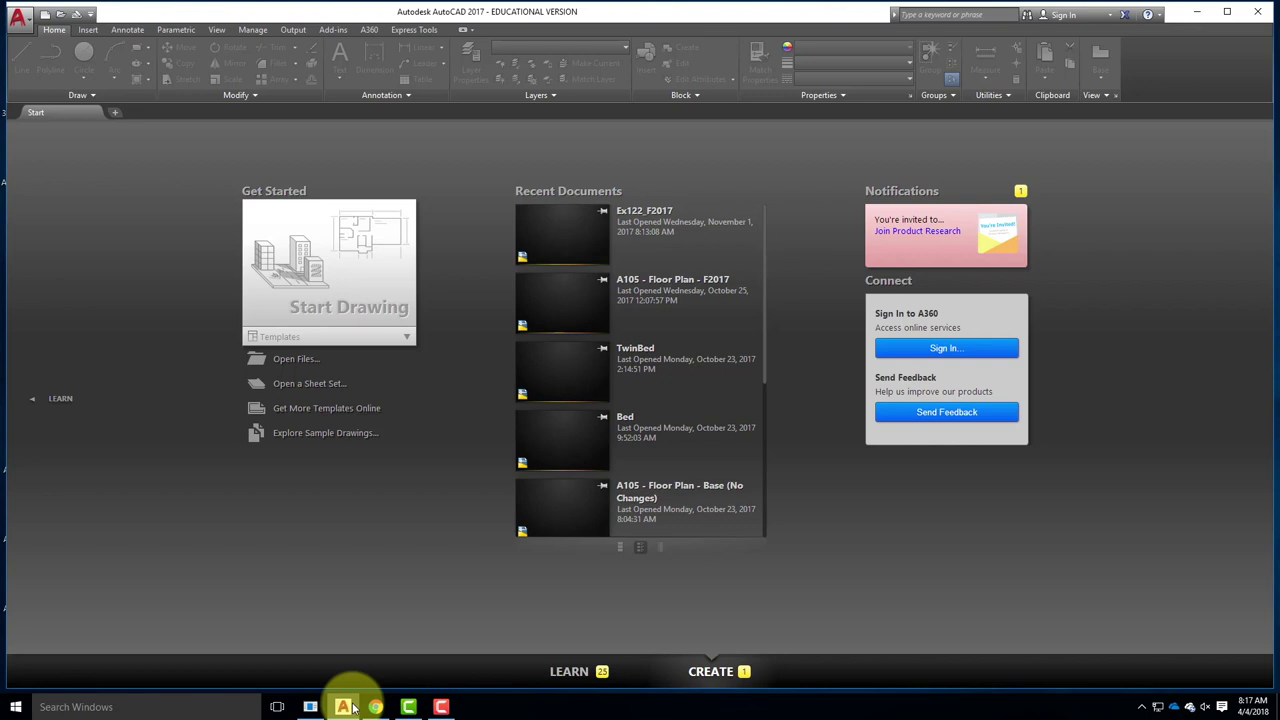
left_click(47, 17)
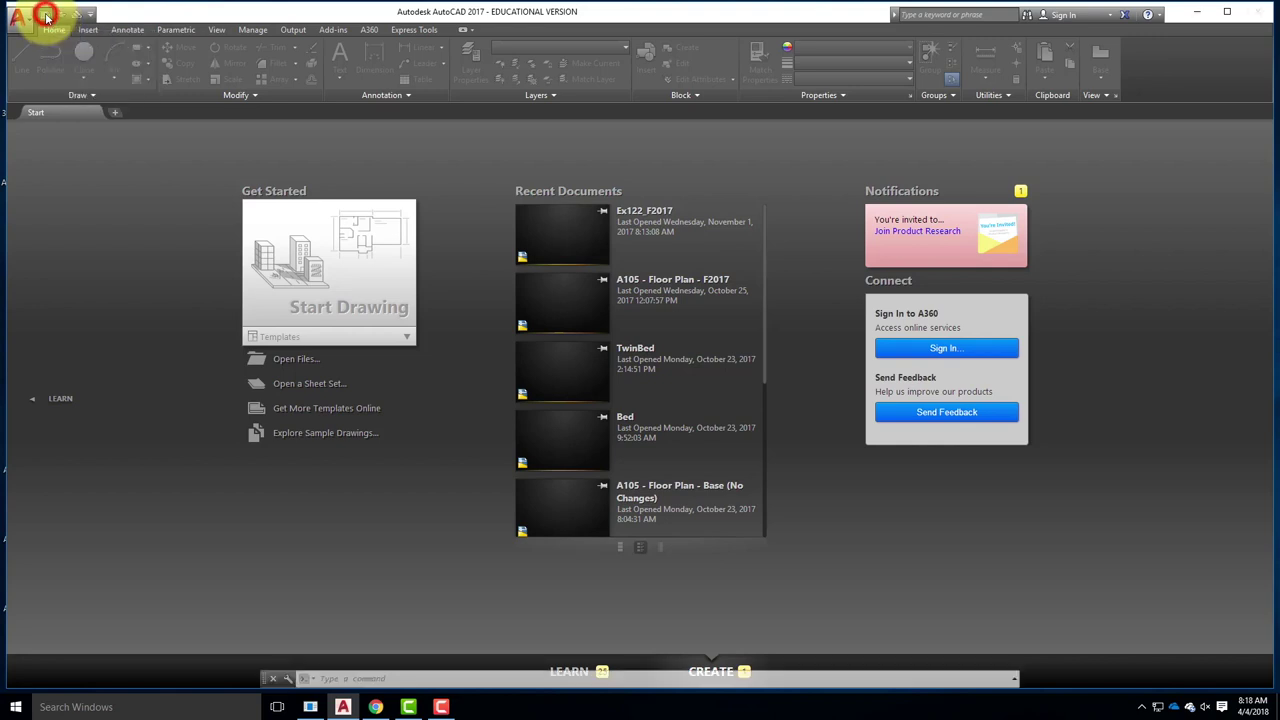
left_click_drag(507, 197, 493, 173)
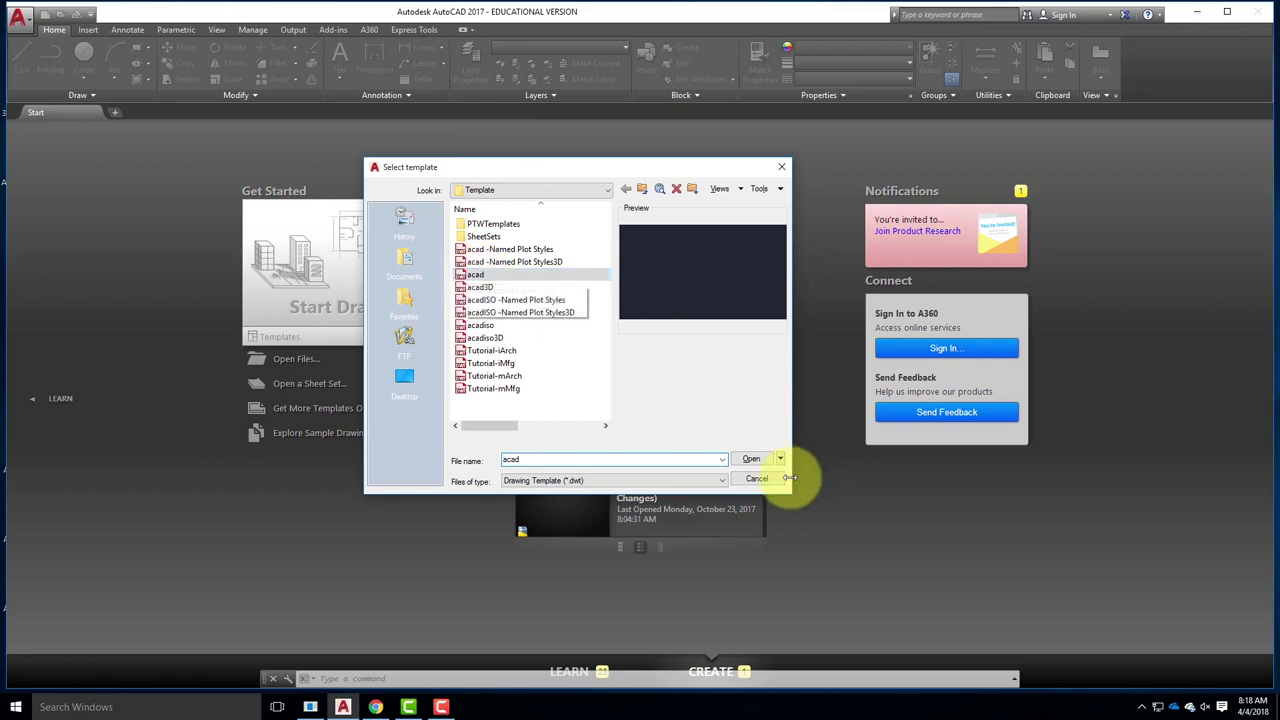
left_click(757, 462)
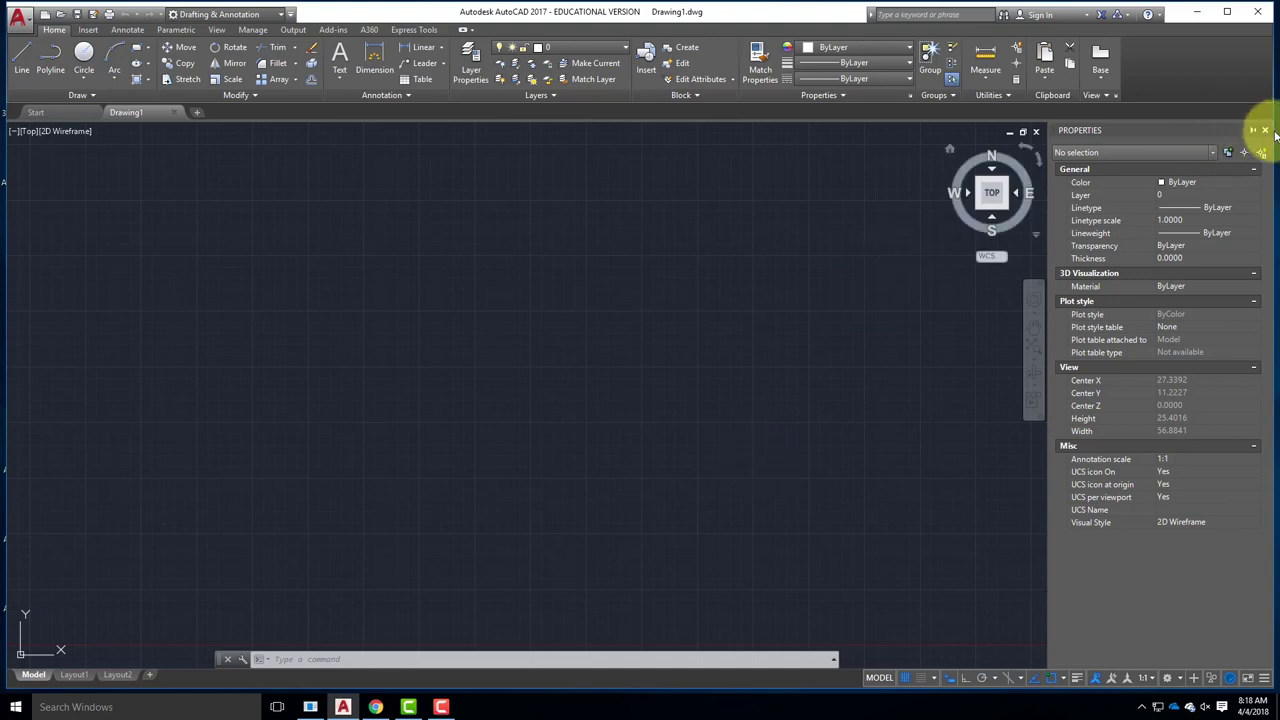
left_click(1265, 131)
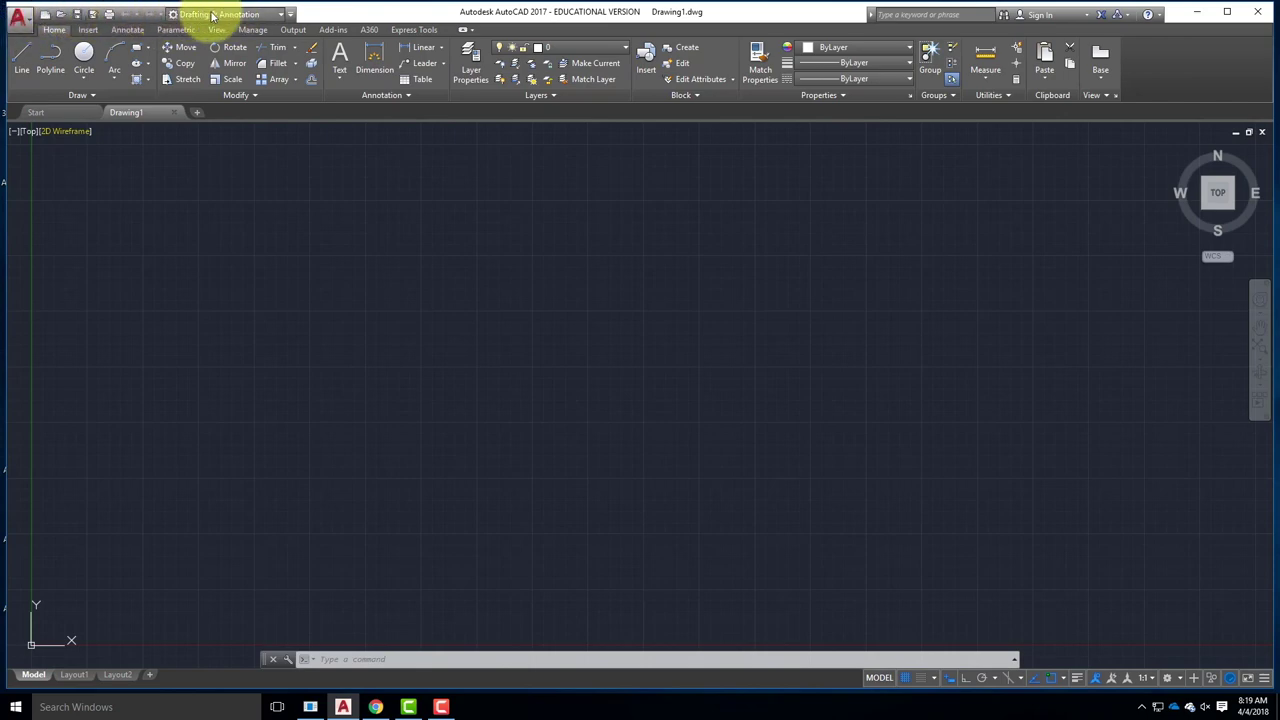
Examine the file commands in the application menu and the commands available for the Quick Access Toolbar
left_click(26, 18)
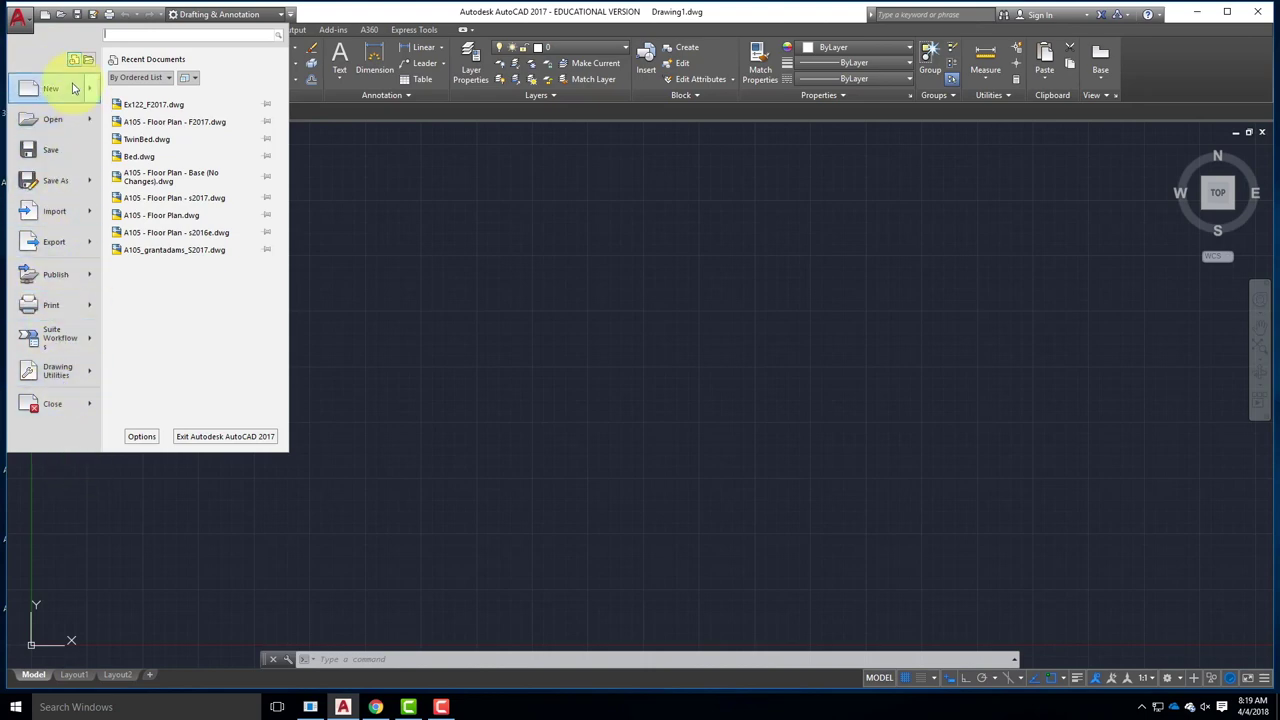
mouse_move(73, 89)
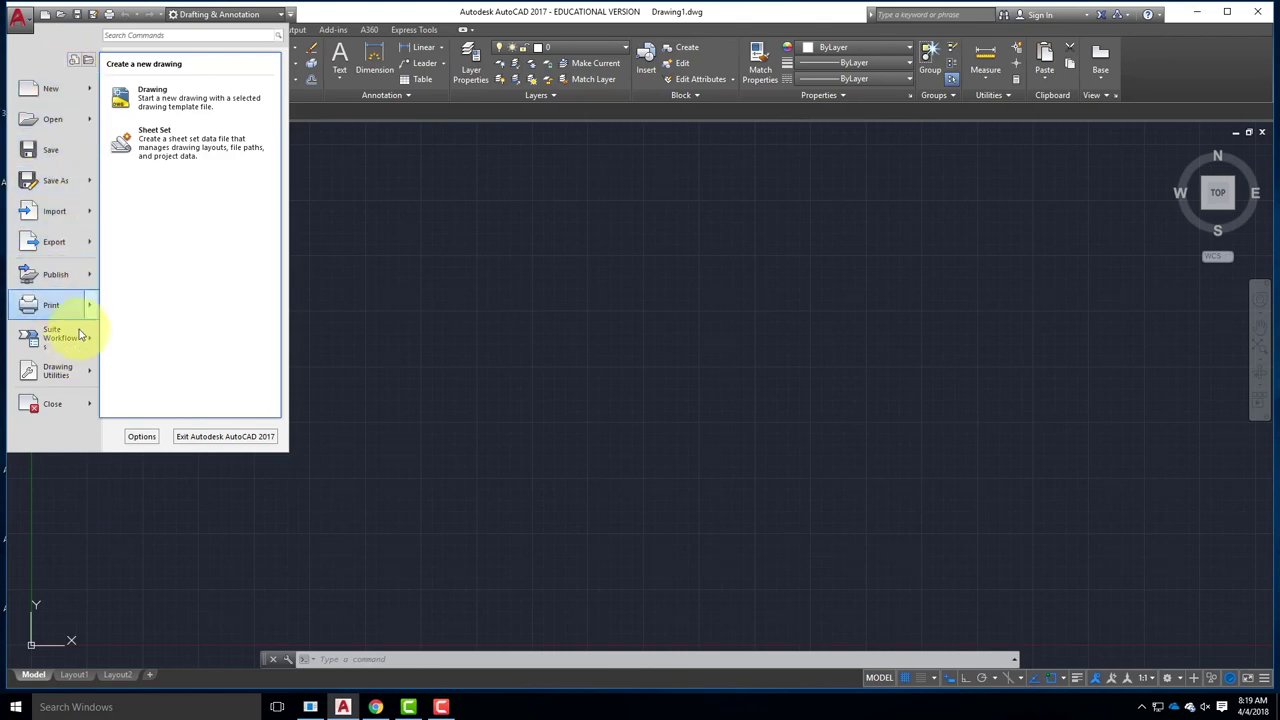
left_click(25, 18)
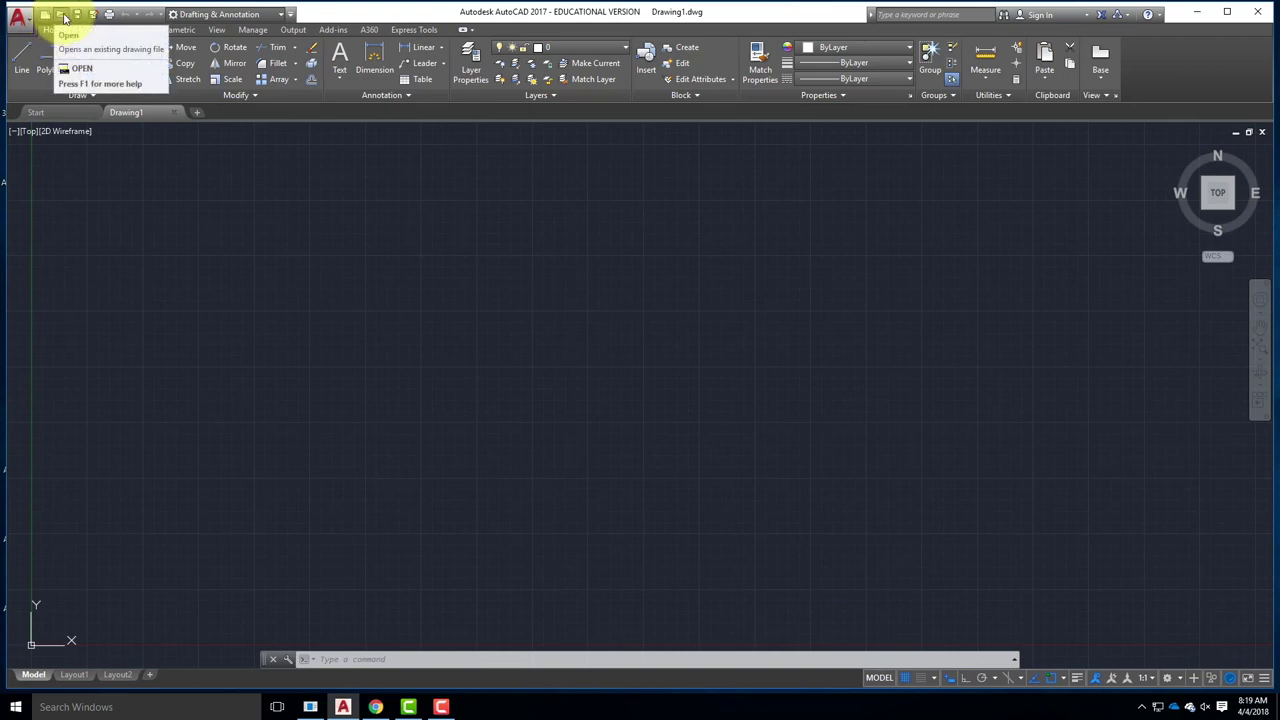
left_click(64, 21)
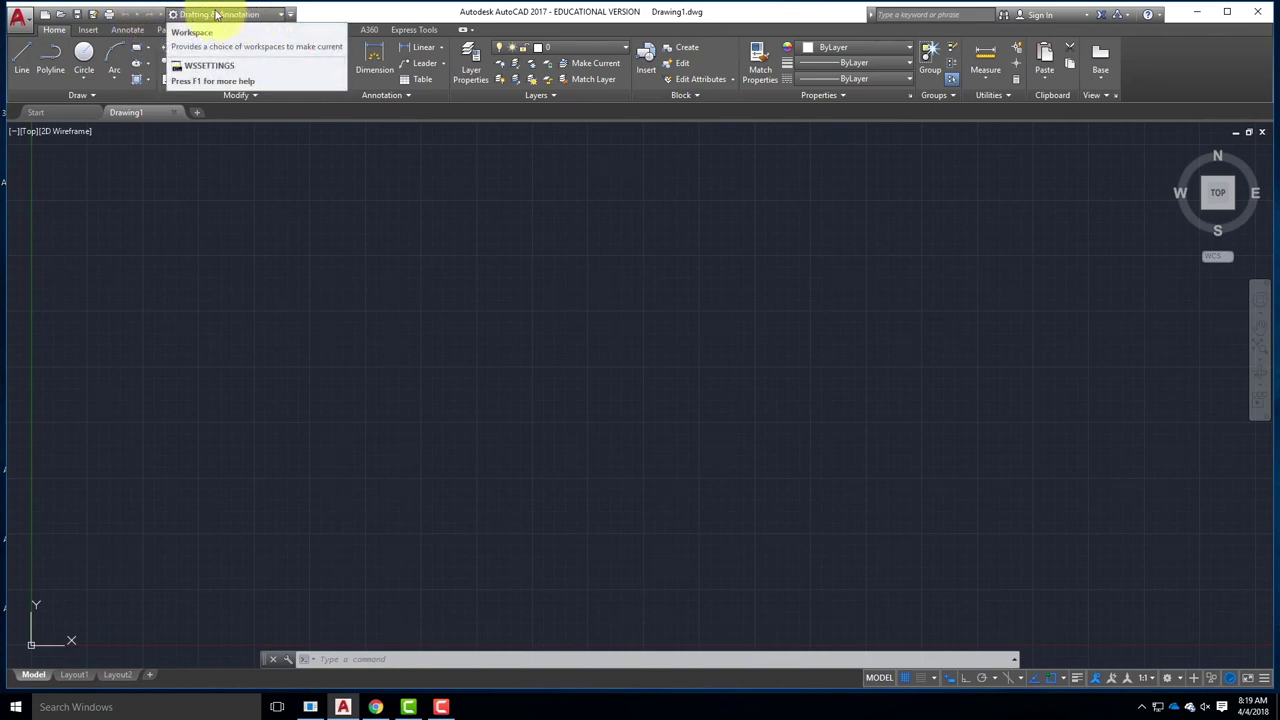
left_click(289, 15)
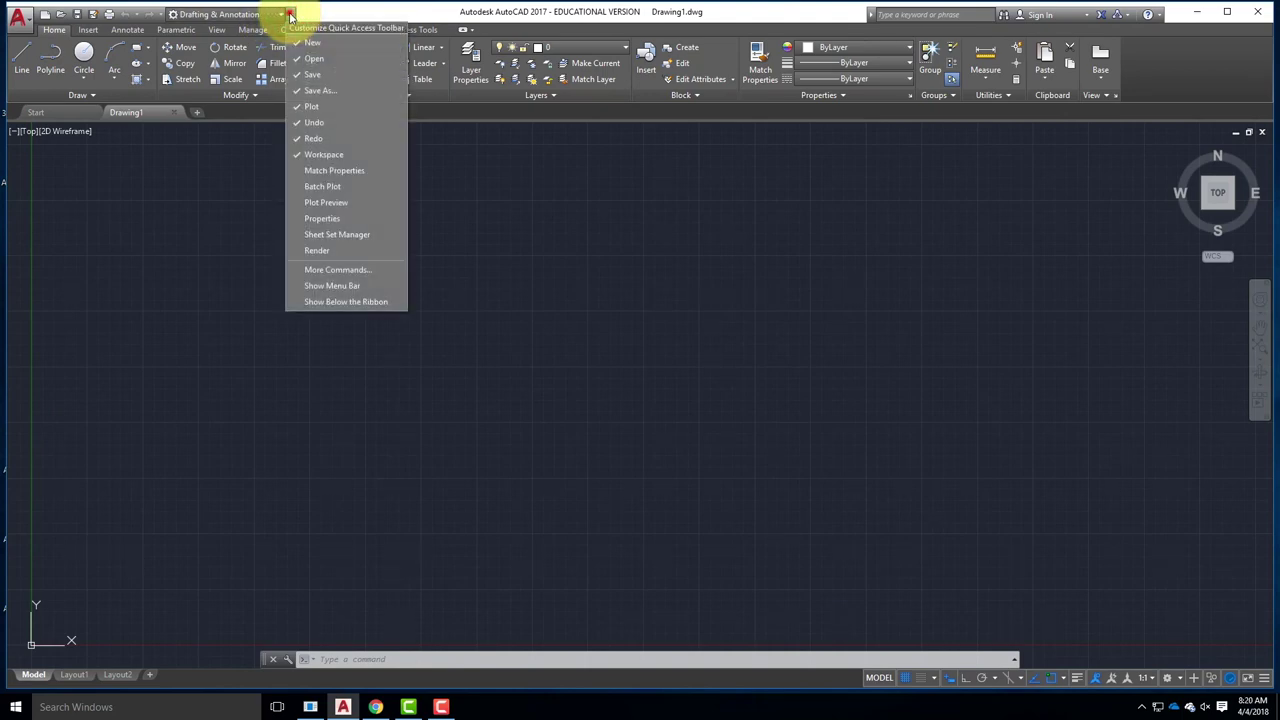
left_click(289, 15)
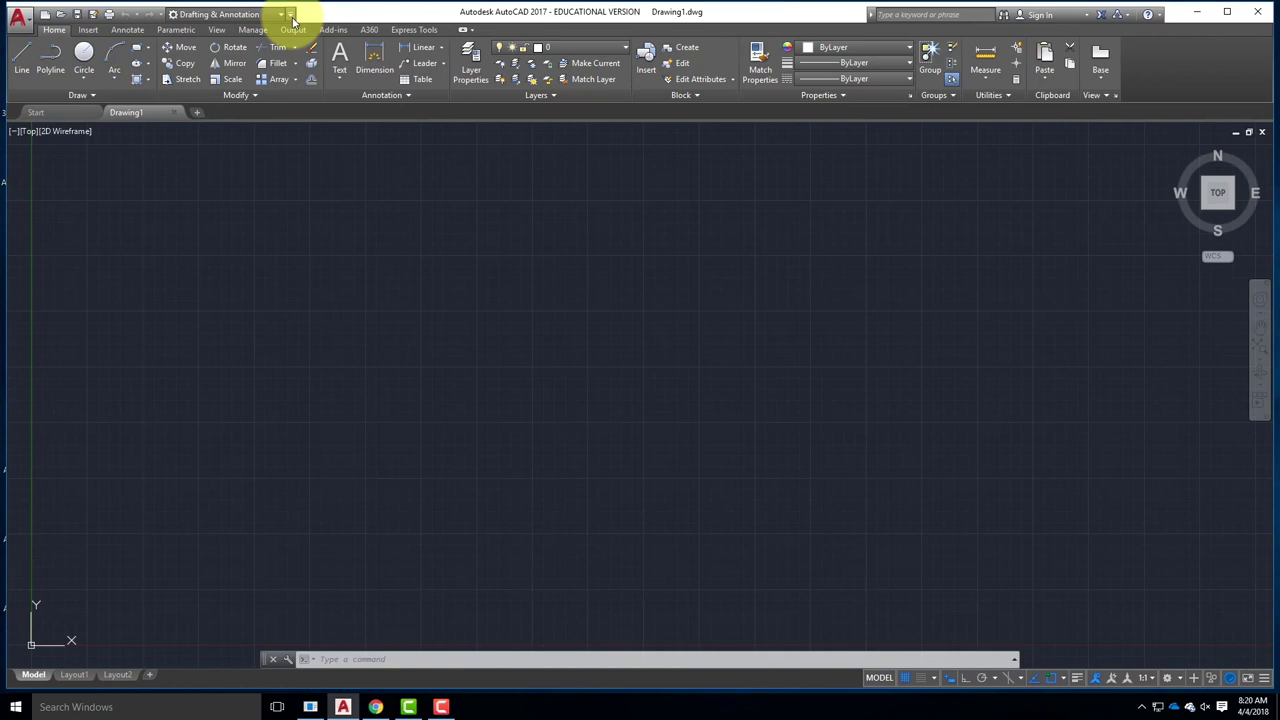
left_click(290, 15)
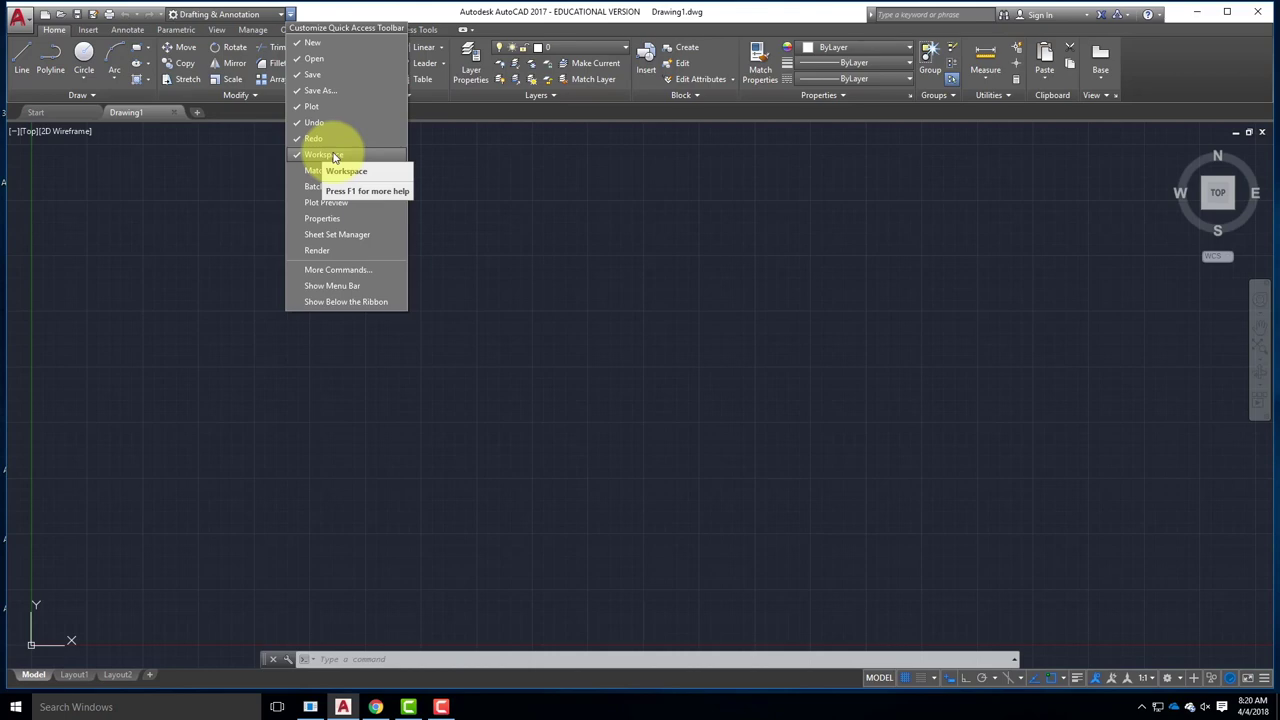
left_click(308, 9)
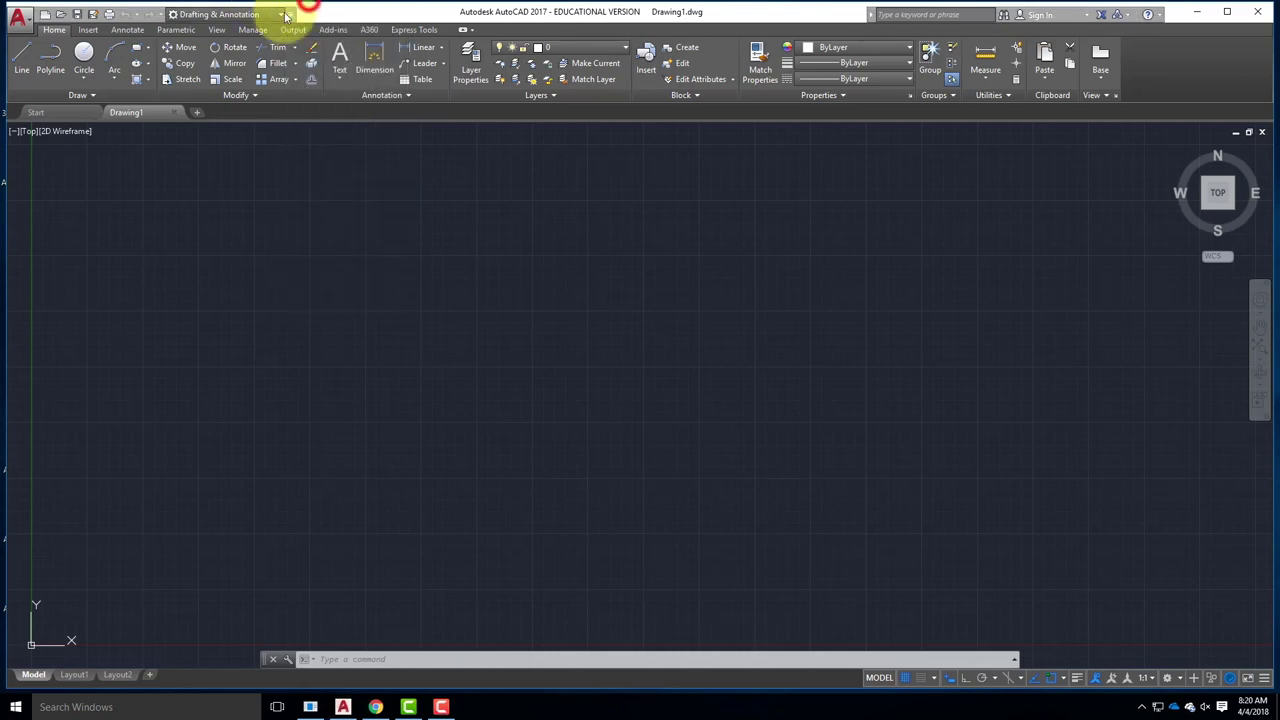
Switch the workspace to 3D Basics and back to Drafting & Annotation
left_click(245, 16)
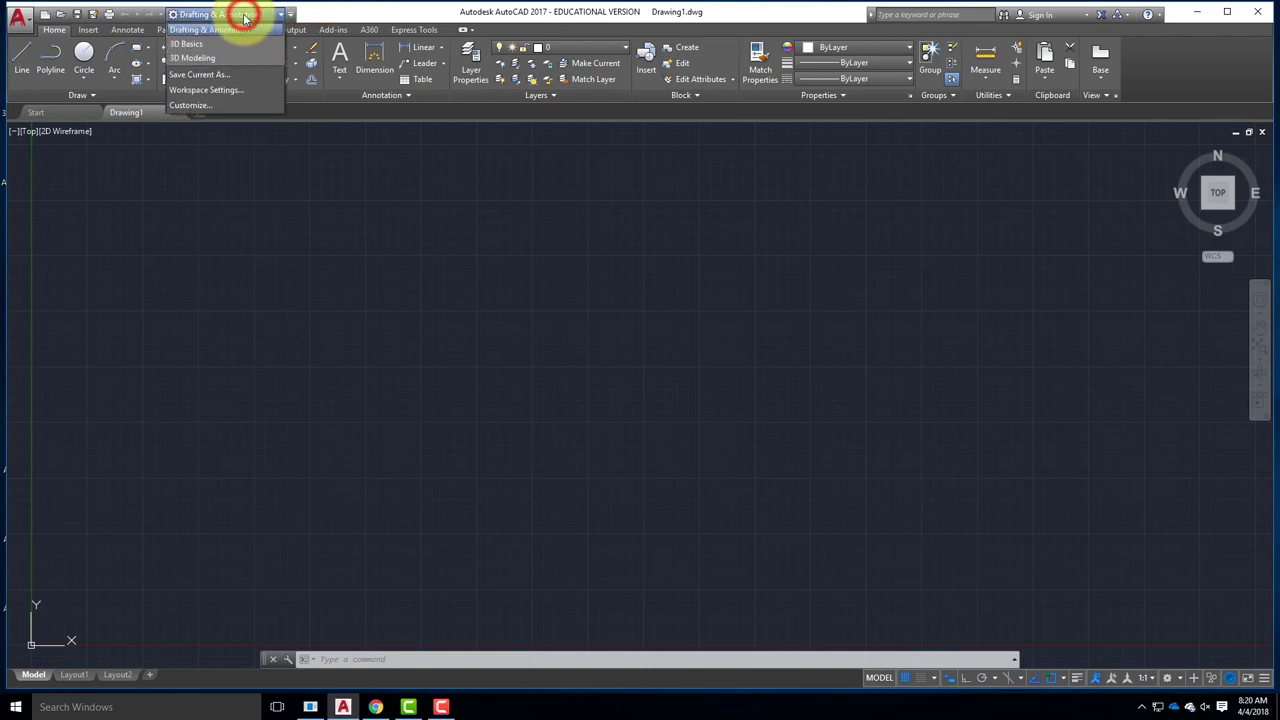
left_click(209, 43)
left_click(233, 17)
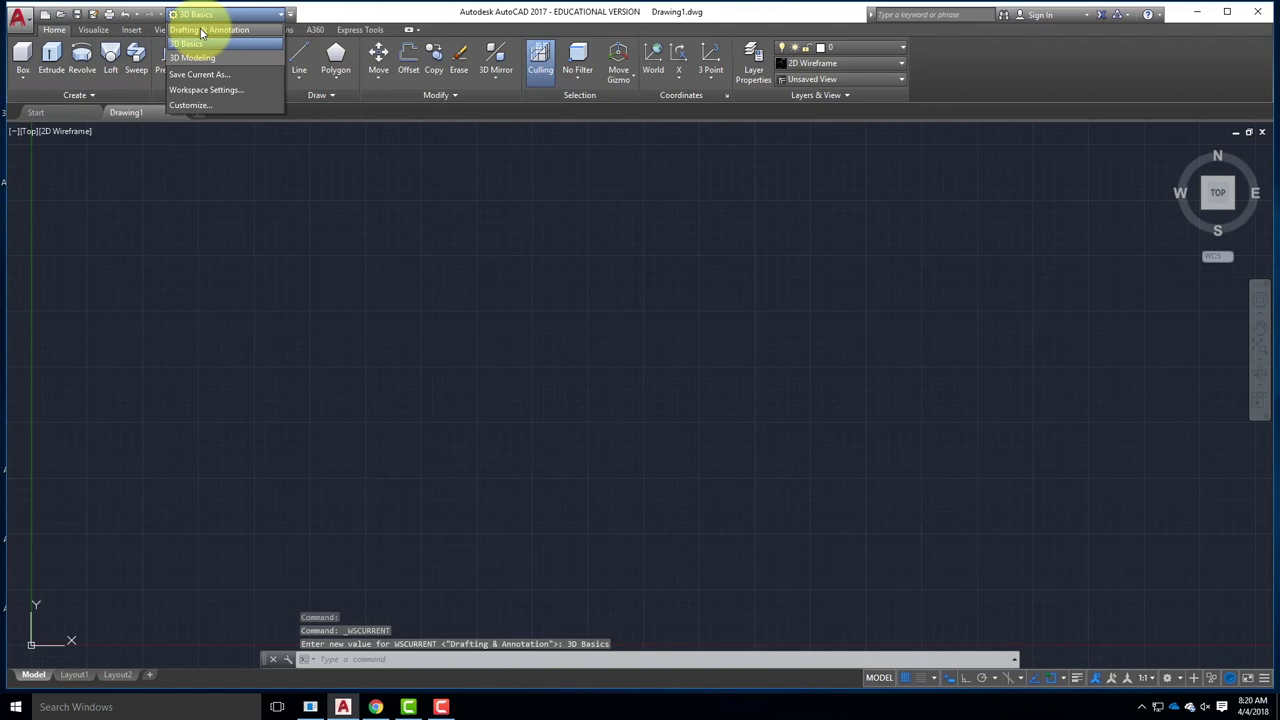
left_click(200, 30)
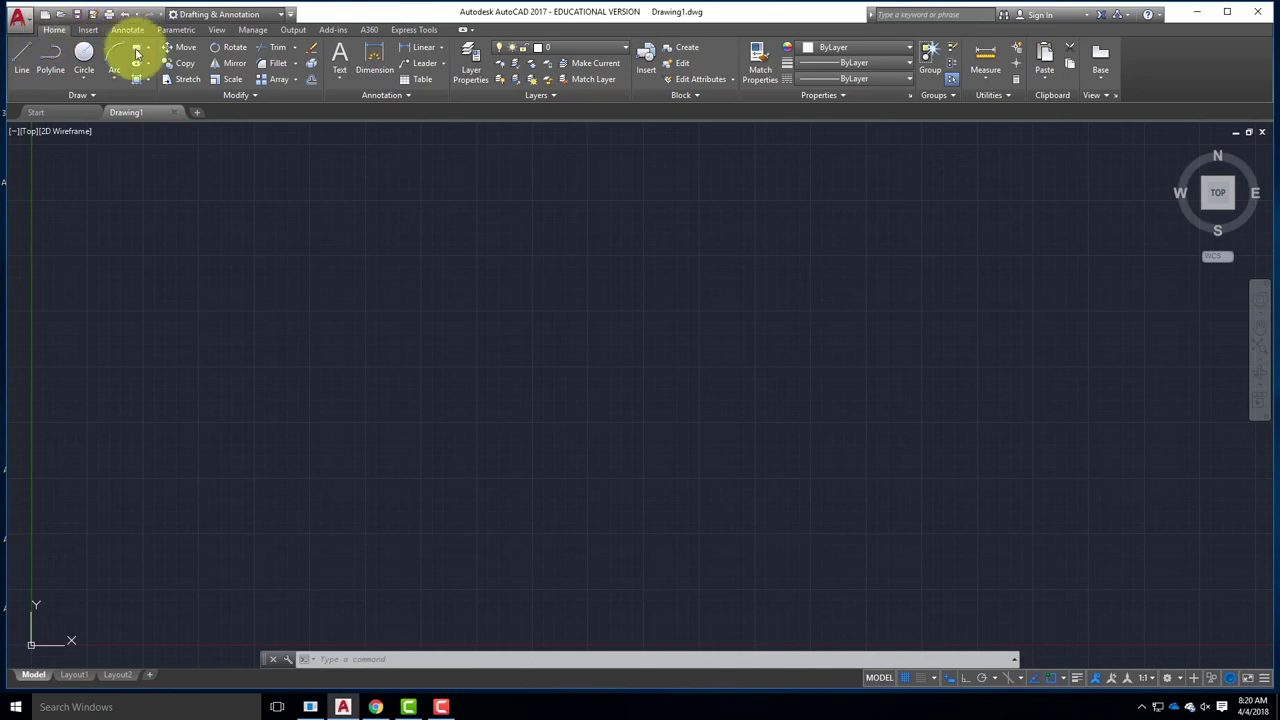
Examine the ribbon's Insert and Annotate tools and the additional Draw and Modify tools of the Home set
left_click(87, 30)
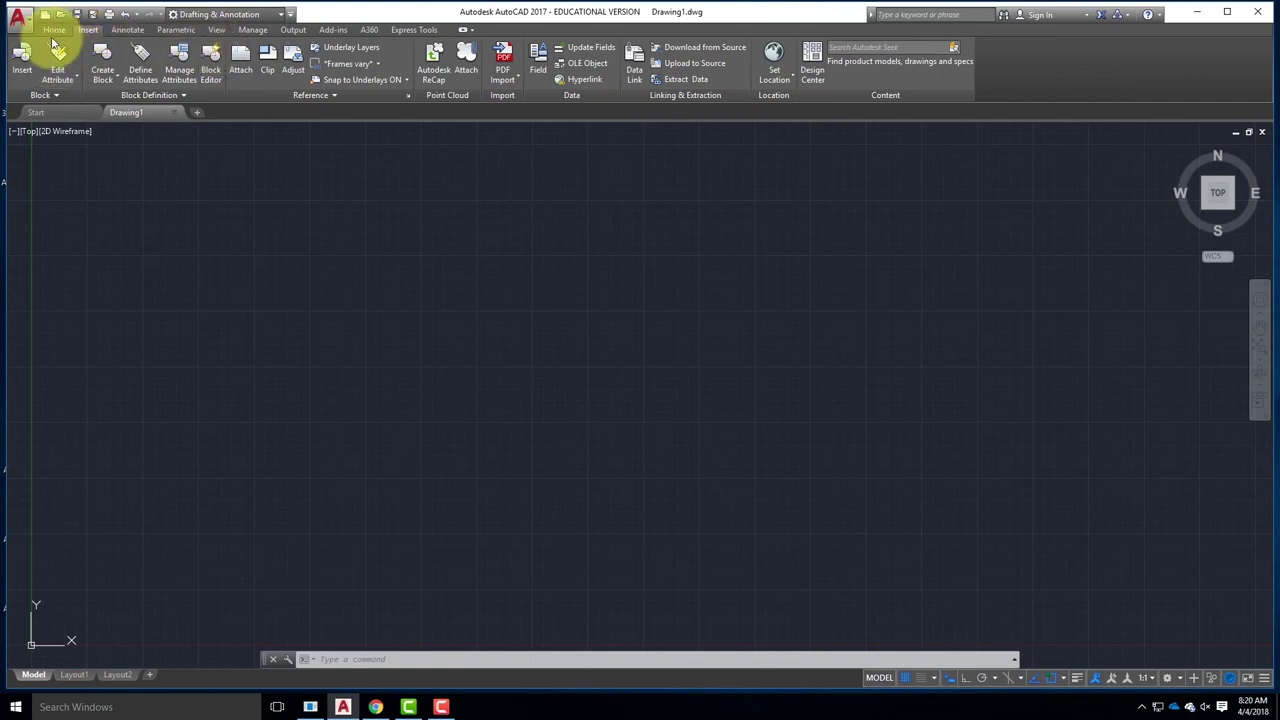
left_click(129, 30)
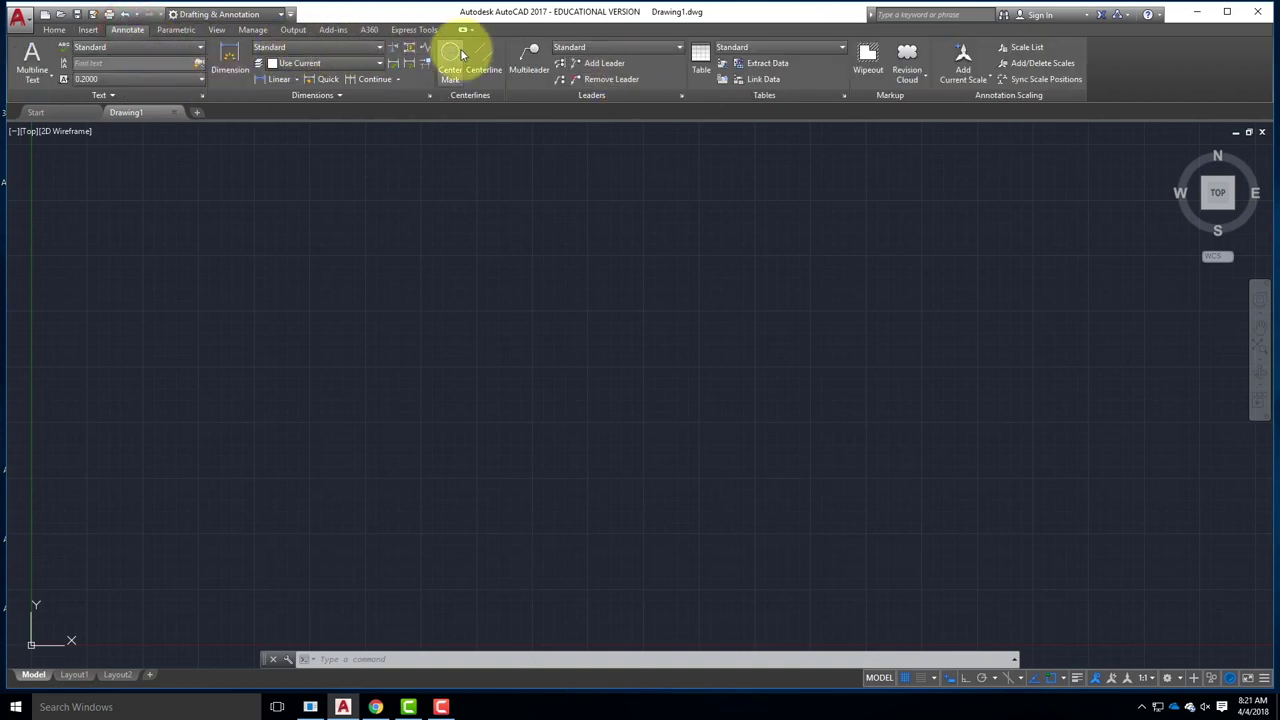
left_click(55, 30)
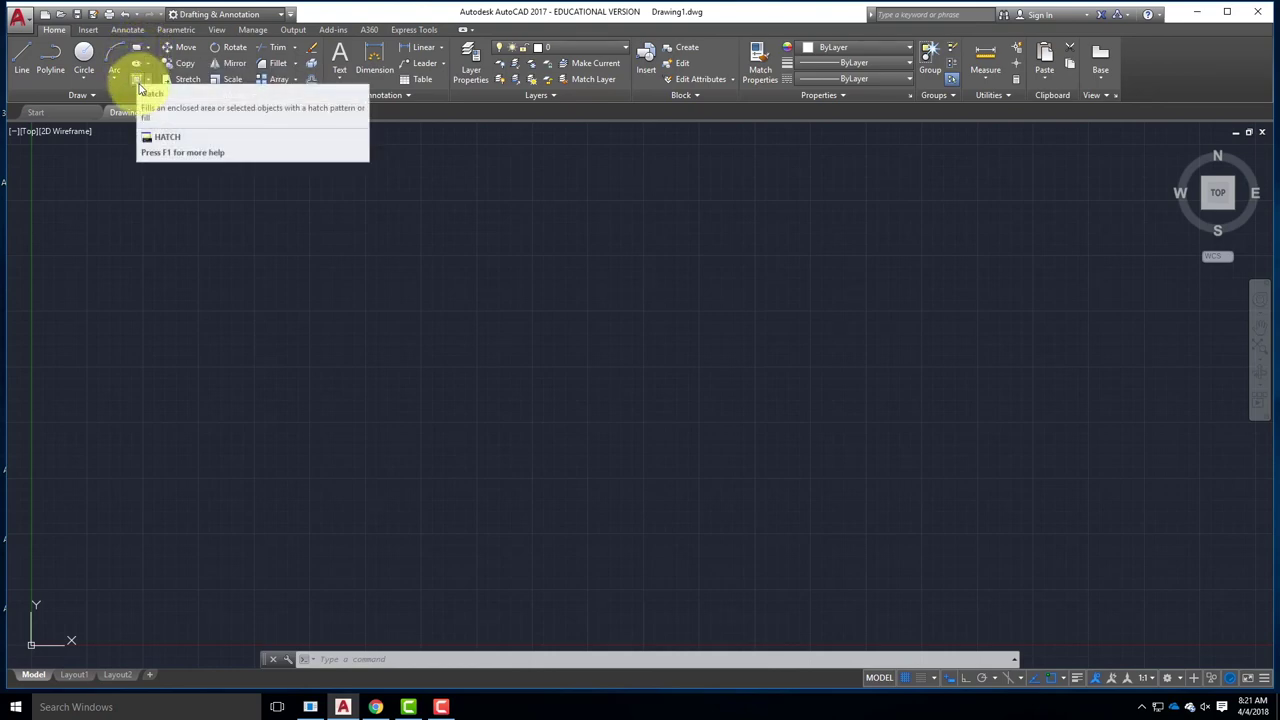
left_click(88, 95)
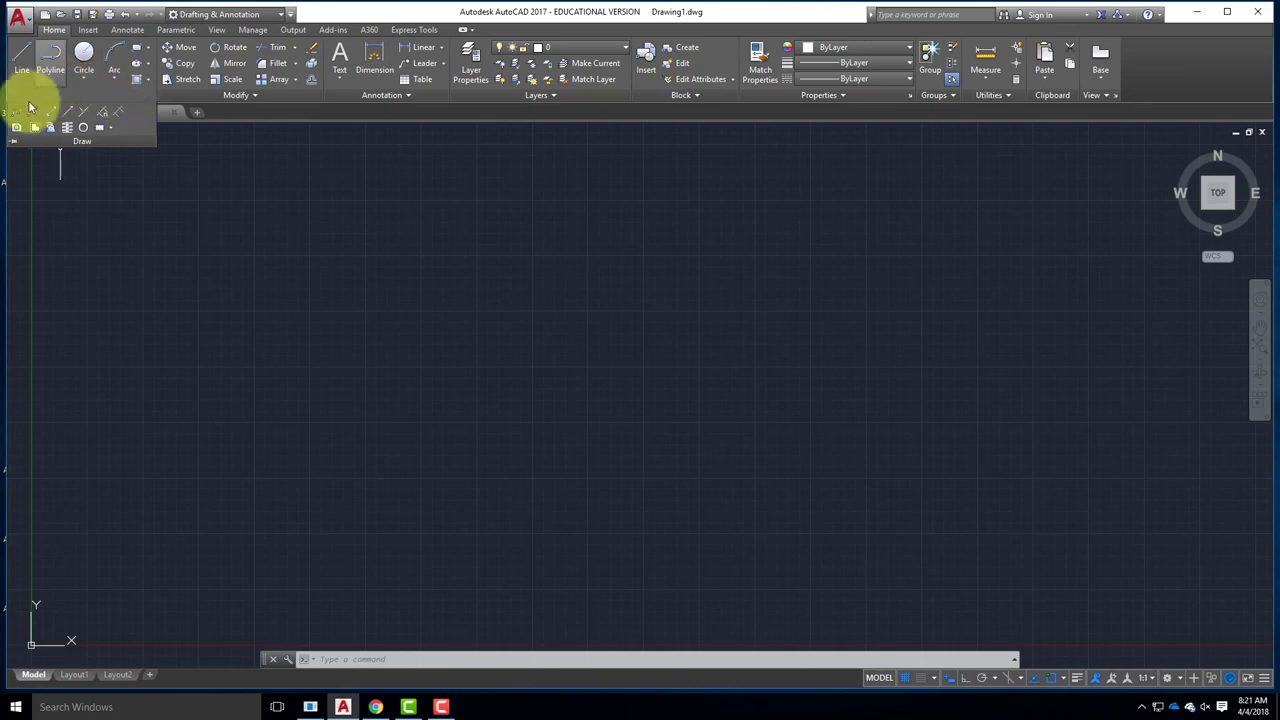
left_click(81, 141)
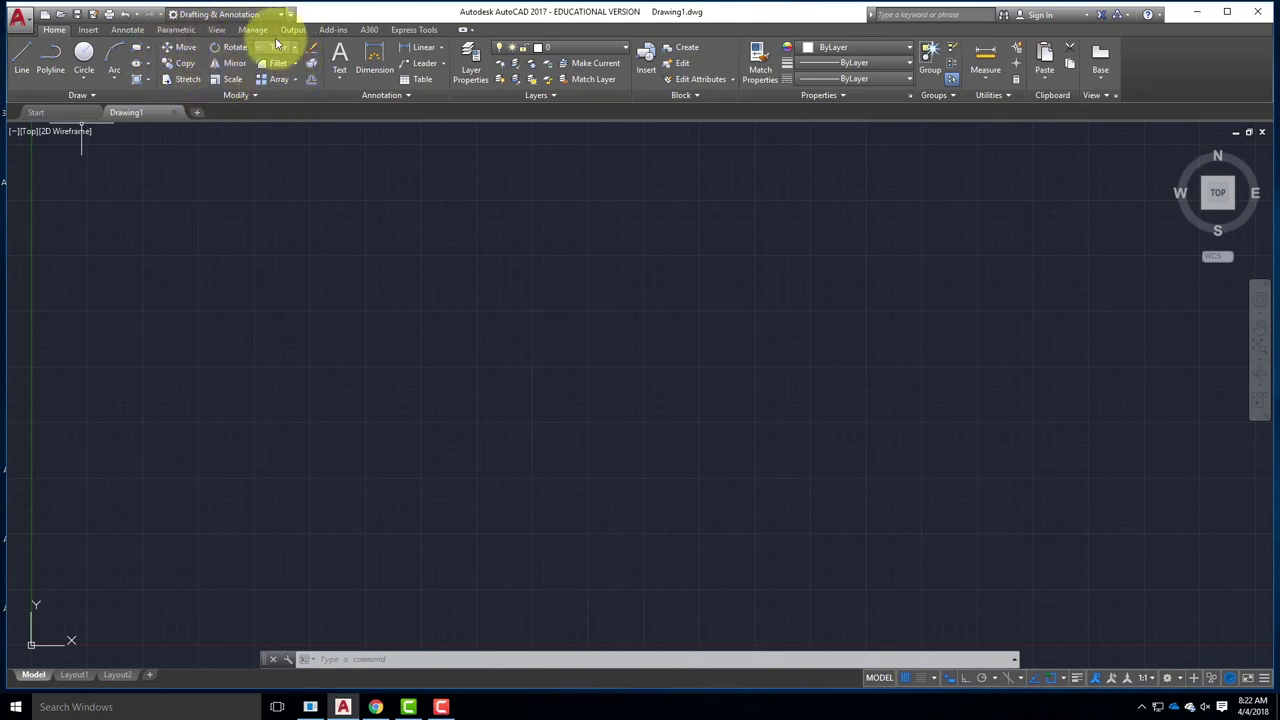
left_click(238, 95)
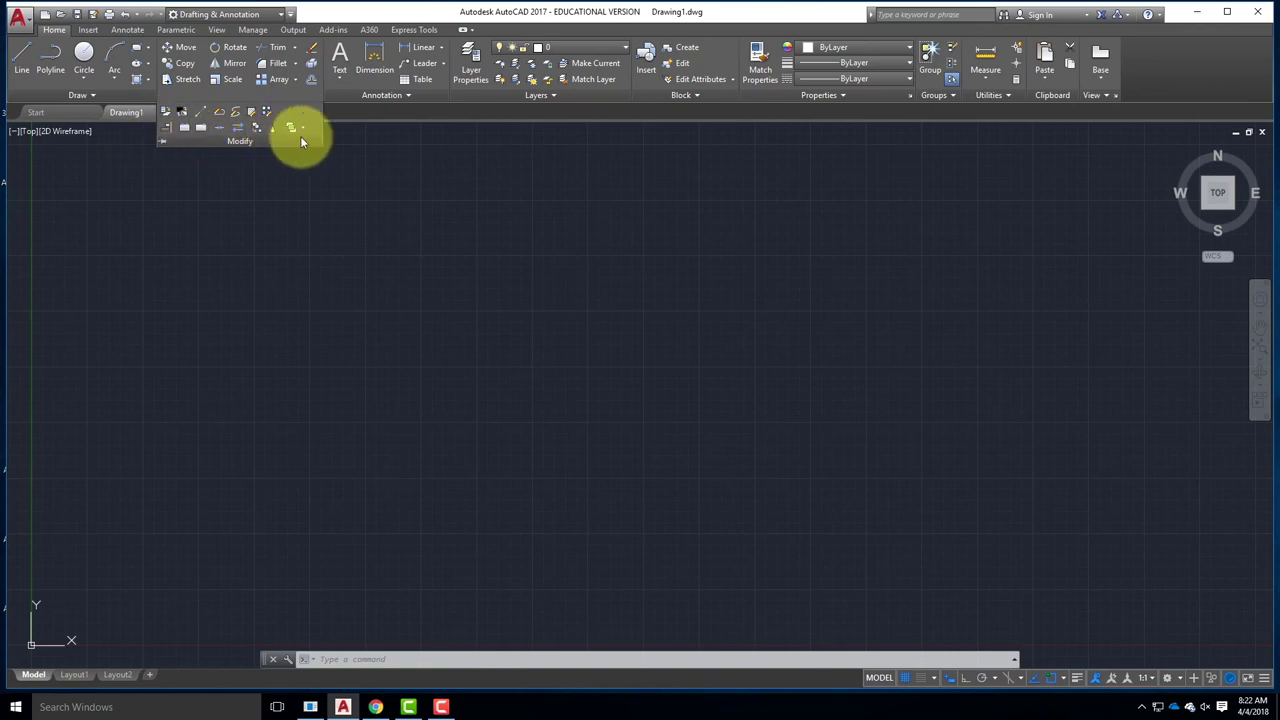
left_click(212, 142)
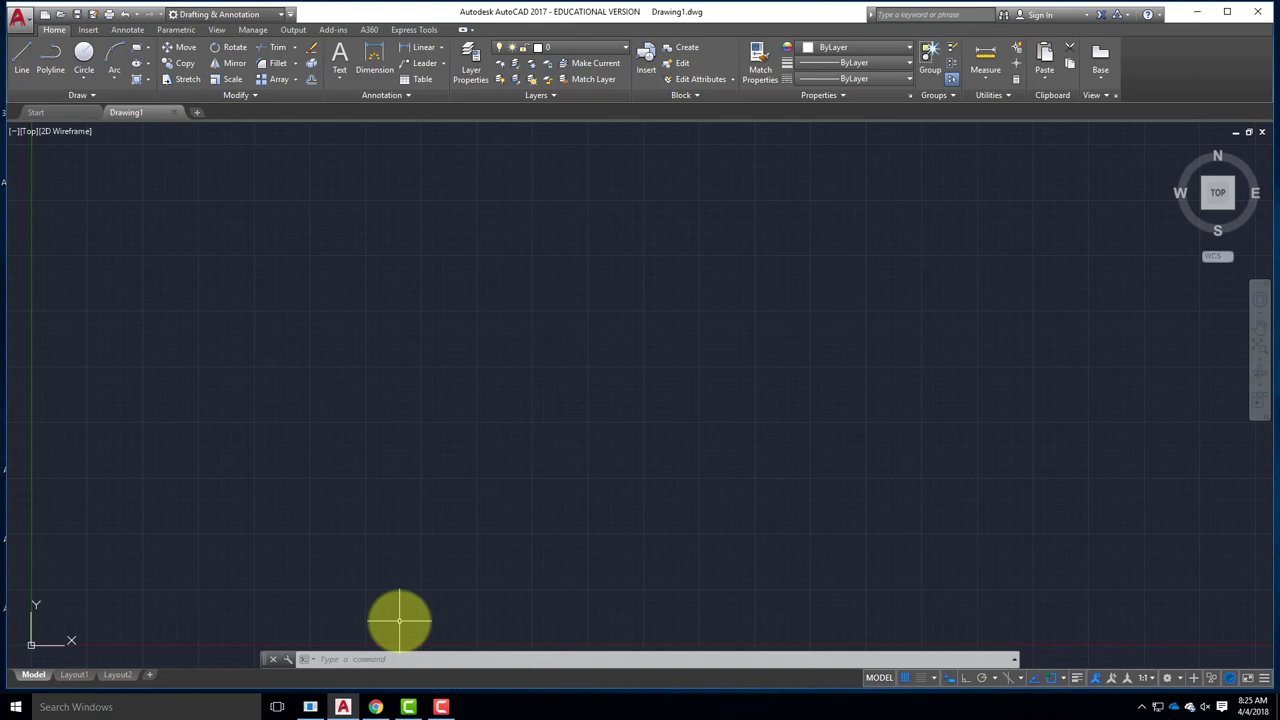
left_click(24, 60)
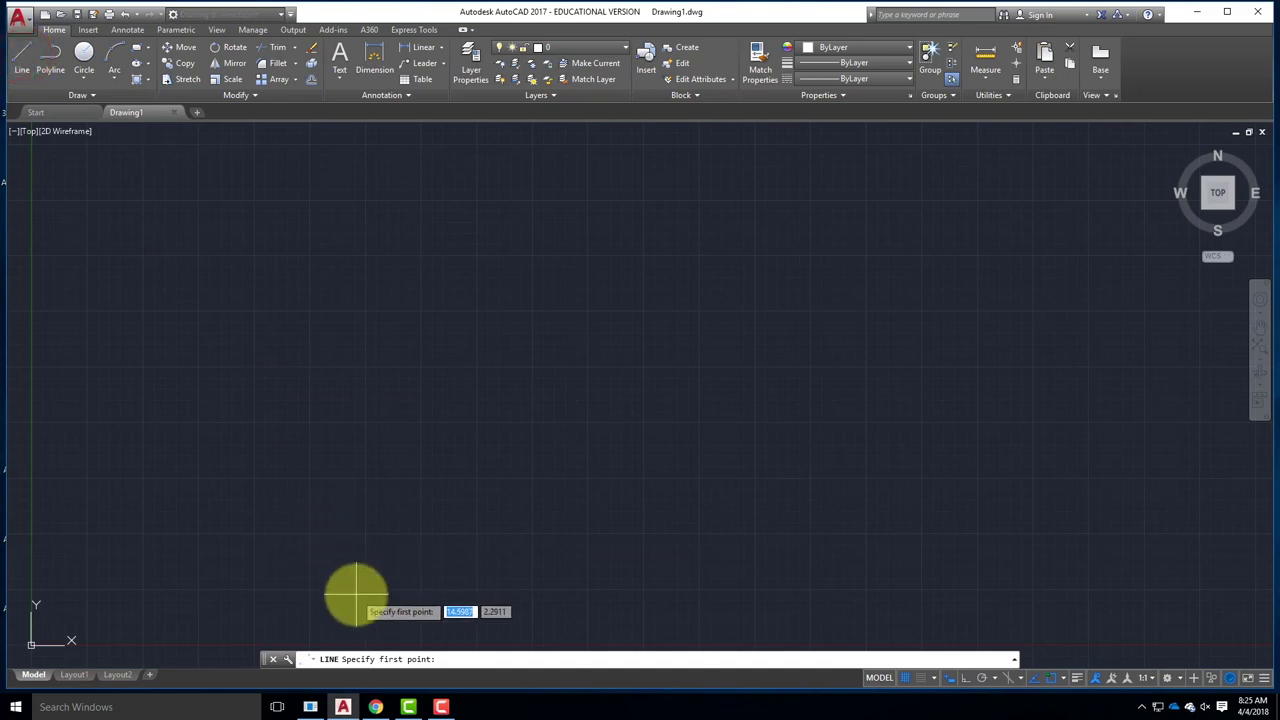
key("Escape")
type("lin")
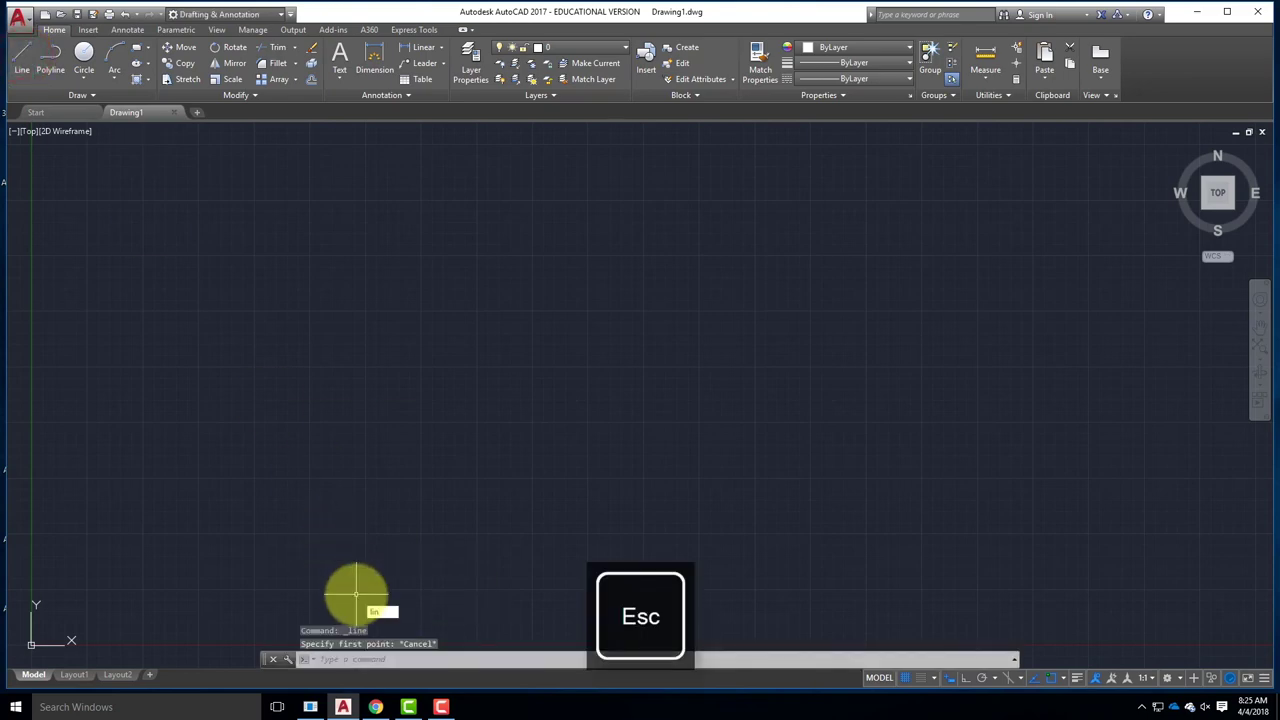
key("Return")
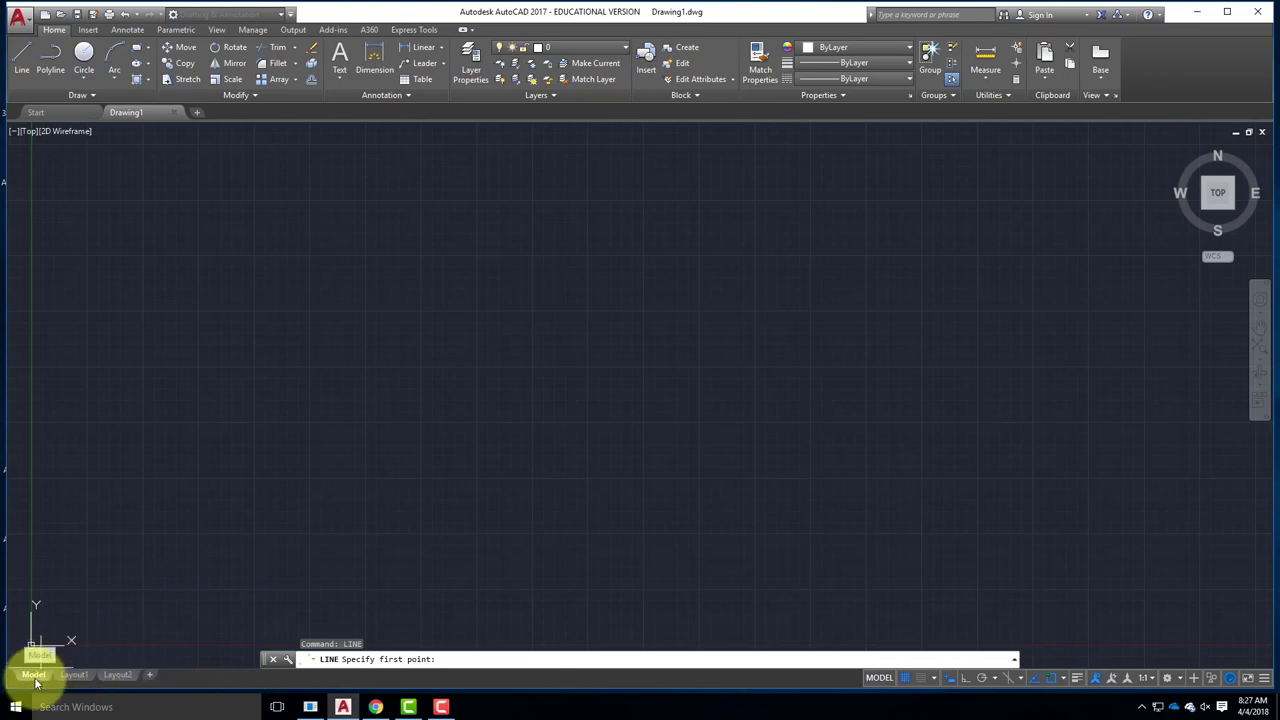
Leave the Line command, view the paper sheet of Layout1 and return to model space
mouse_move(78, 676)
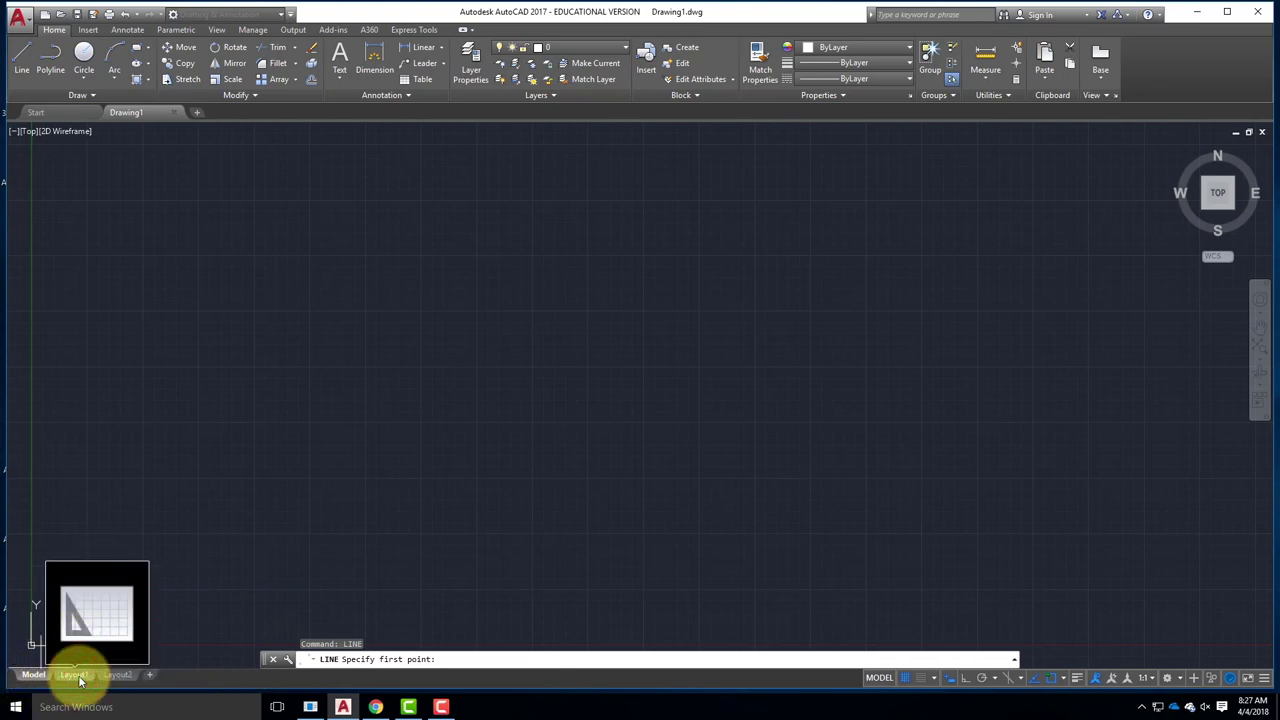
left_click(80, 677)
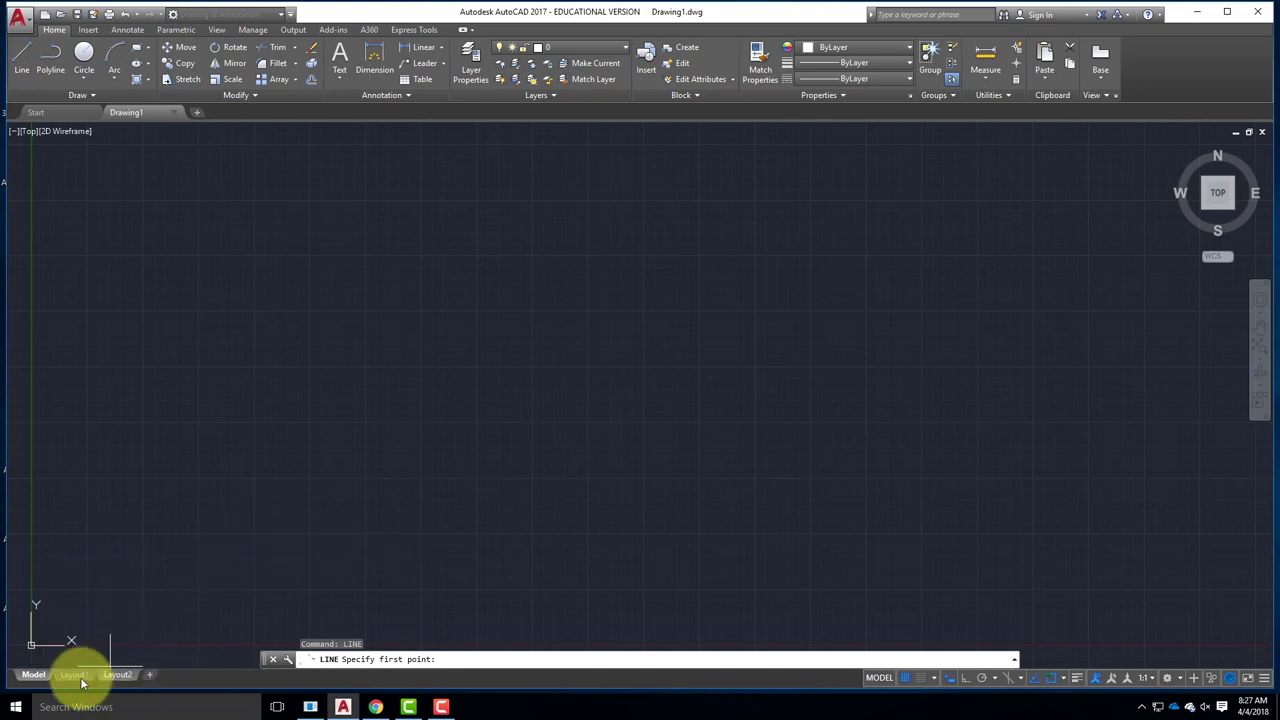
key("Escape")
left_click(75, 648)
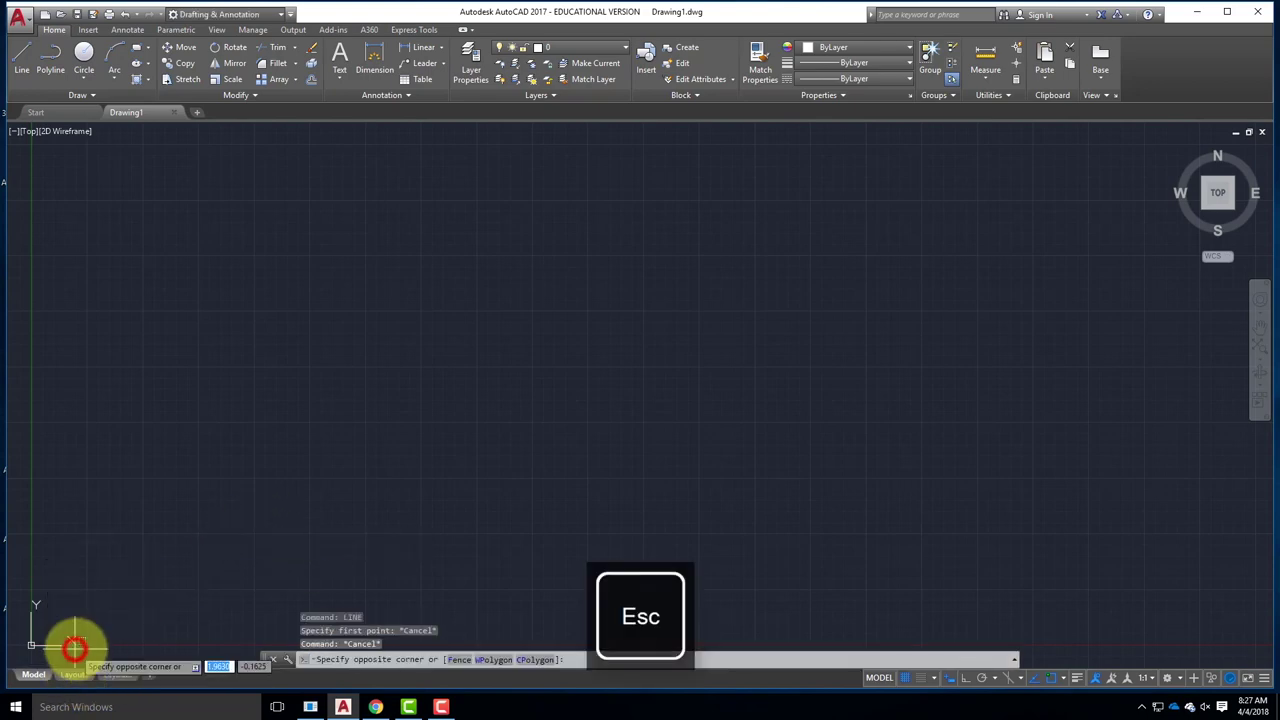
key("Escape")
left_click(70, 676)
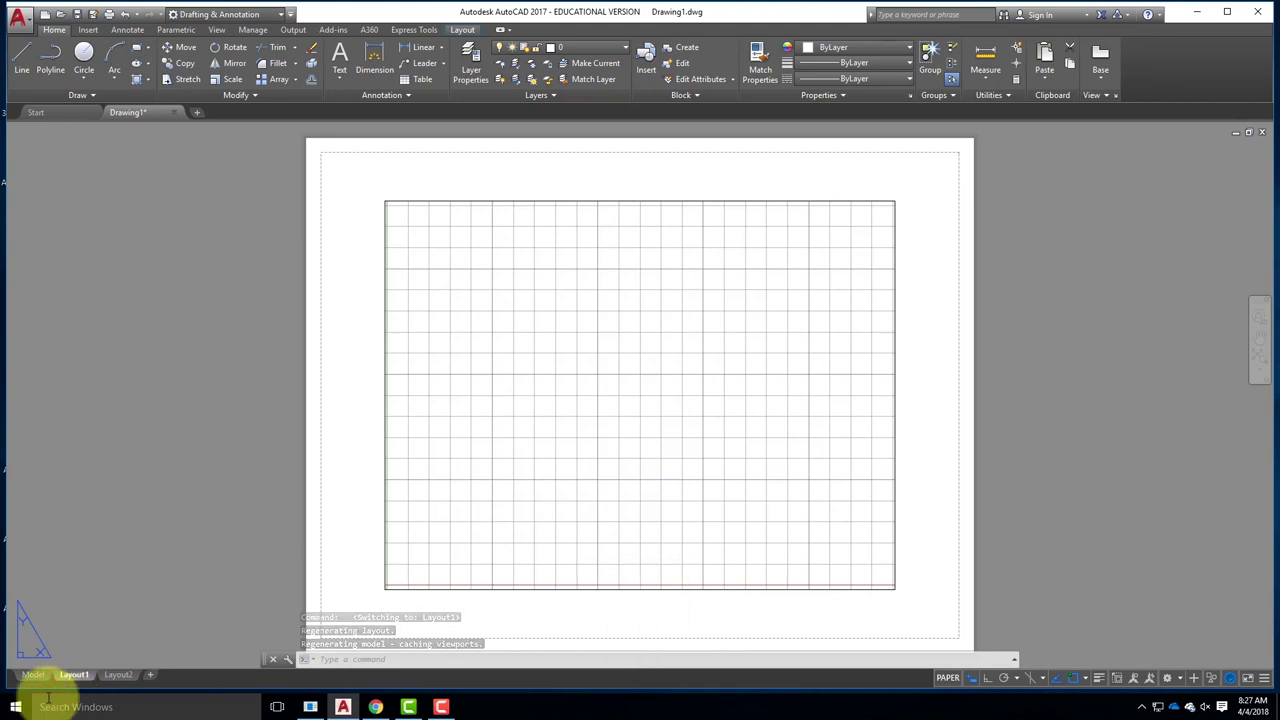
left_click(35, 676)
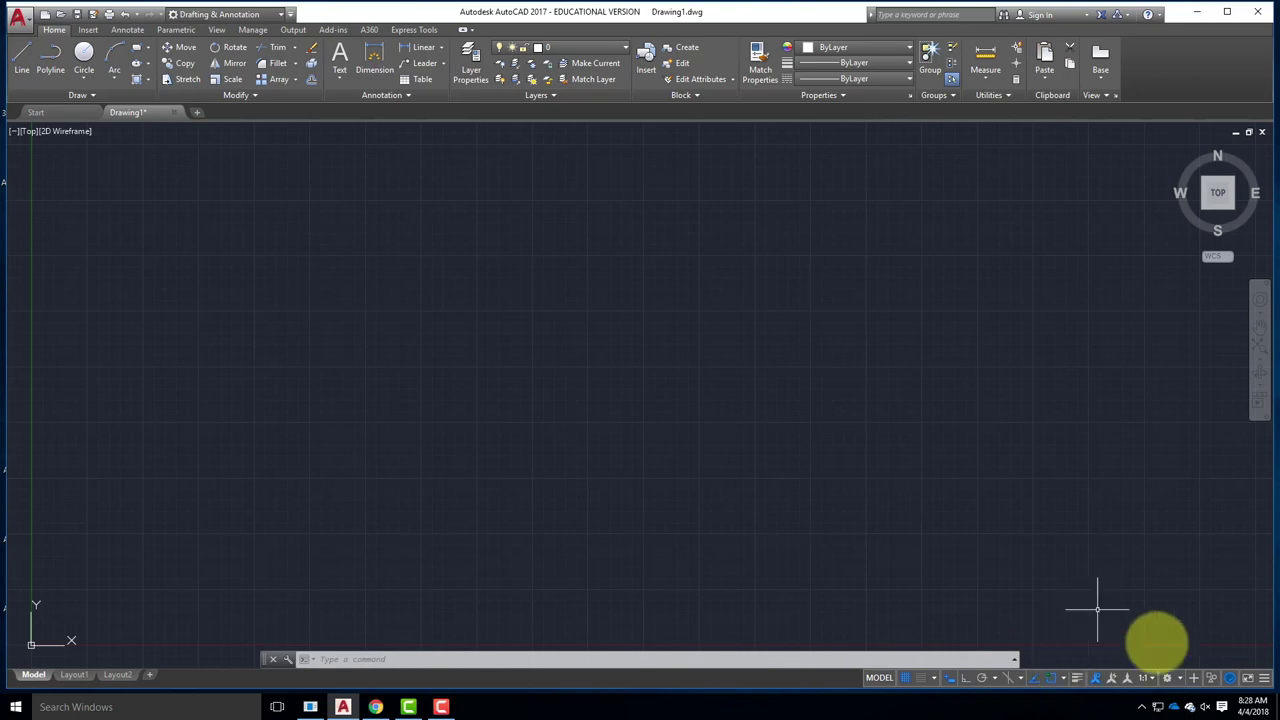
Review which tools the status bar can display and turn off Dynamic Input
left_click(1265, 680)
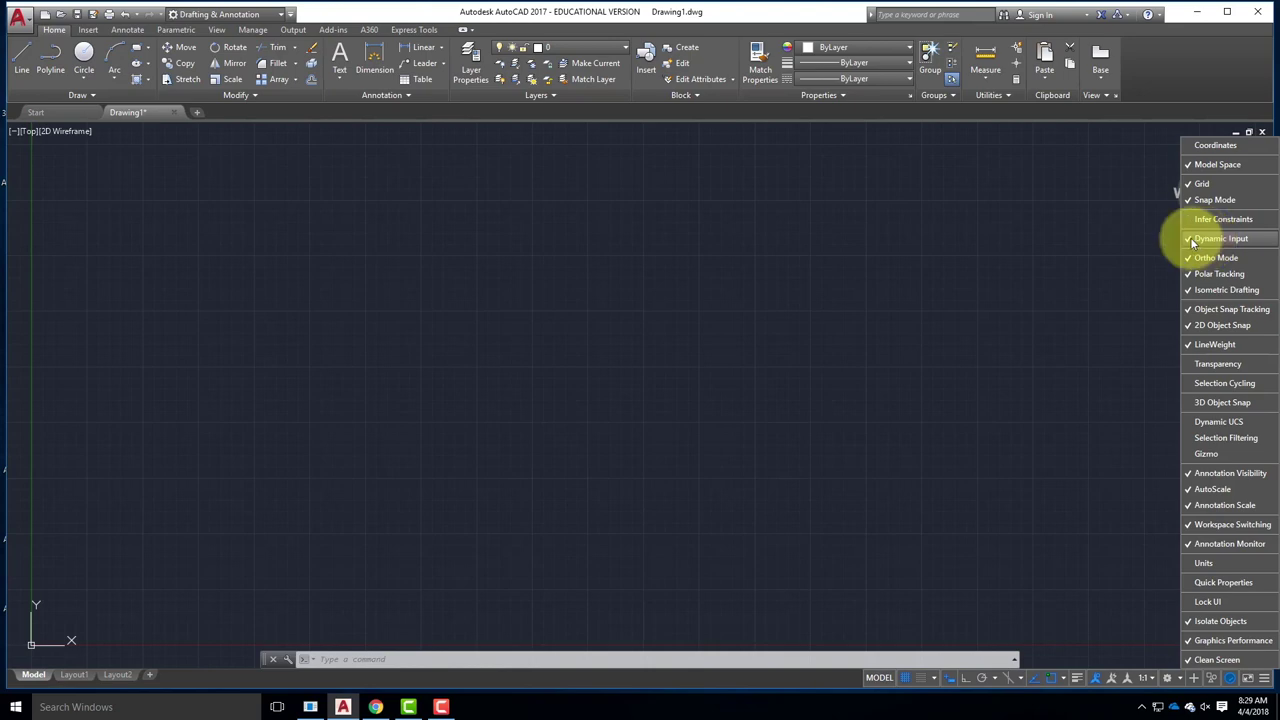
left_click(1148, 237)
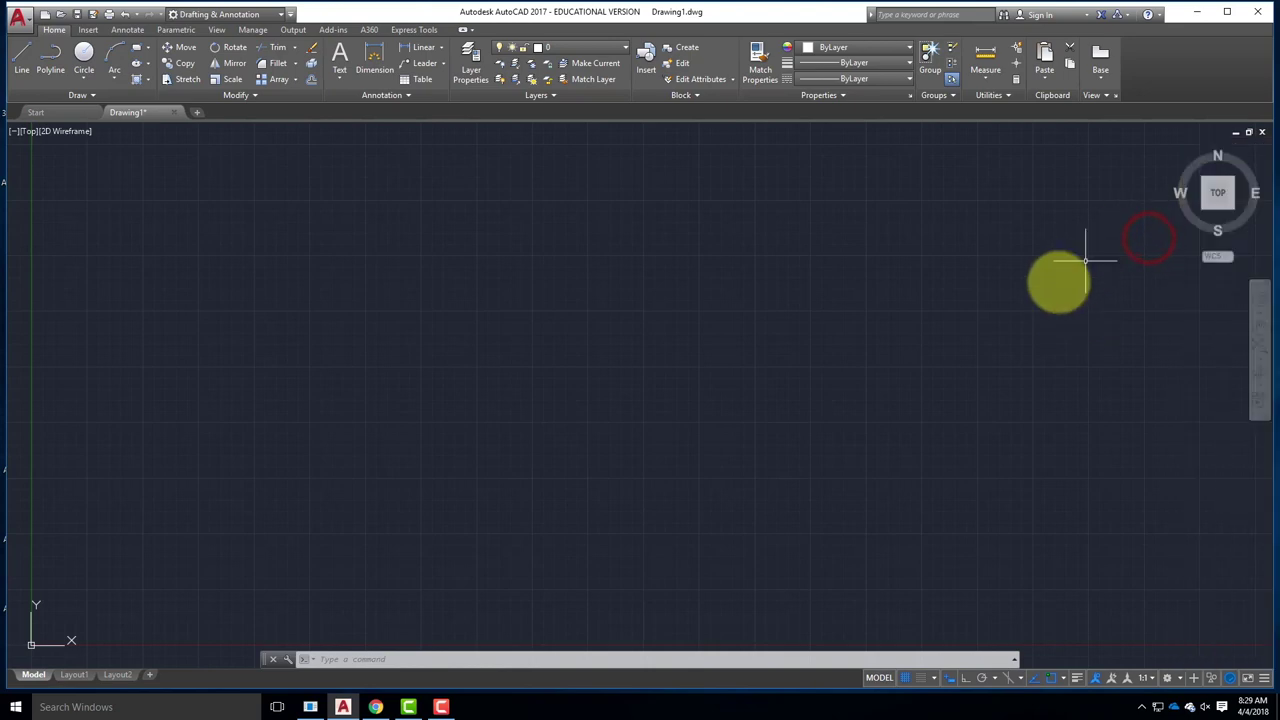
left_click(951, 680)
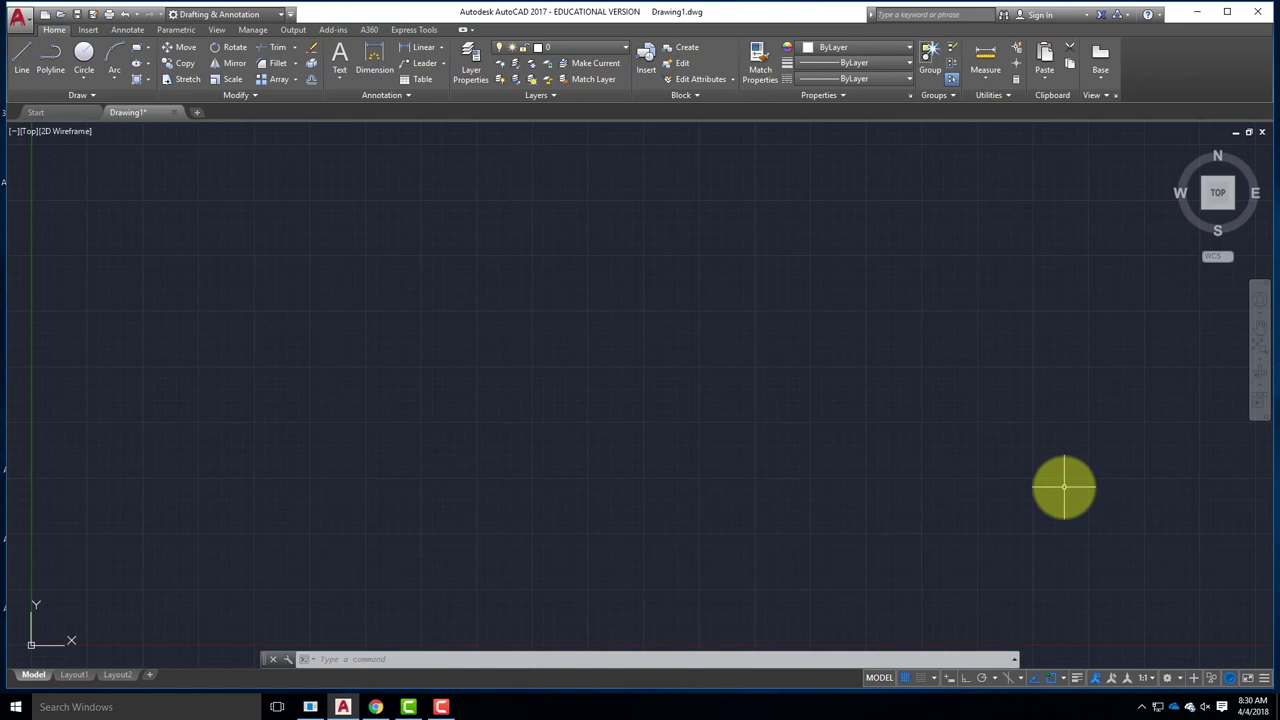
Try to start a polyline at the origin by picking its start point by eye, checking the placement at close zoom
left_click(54, 58)
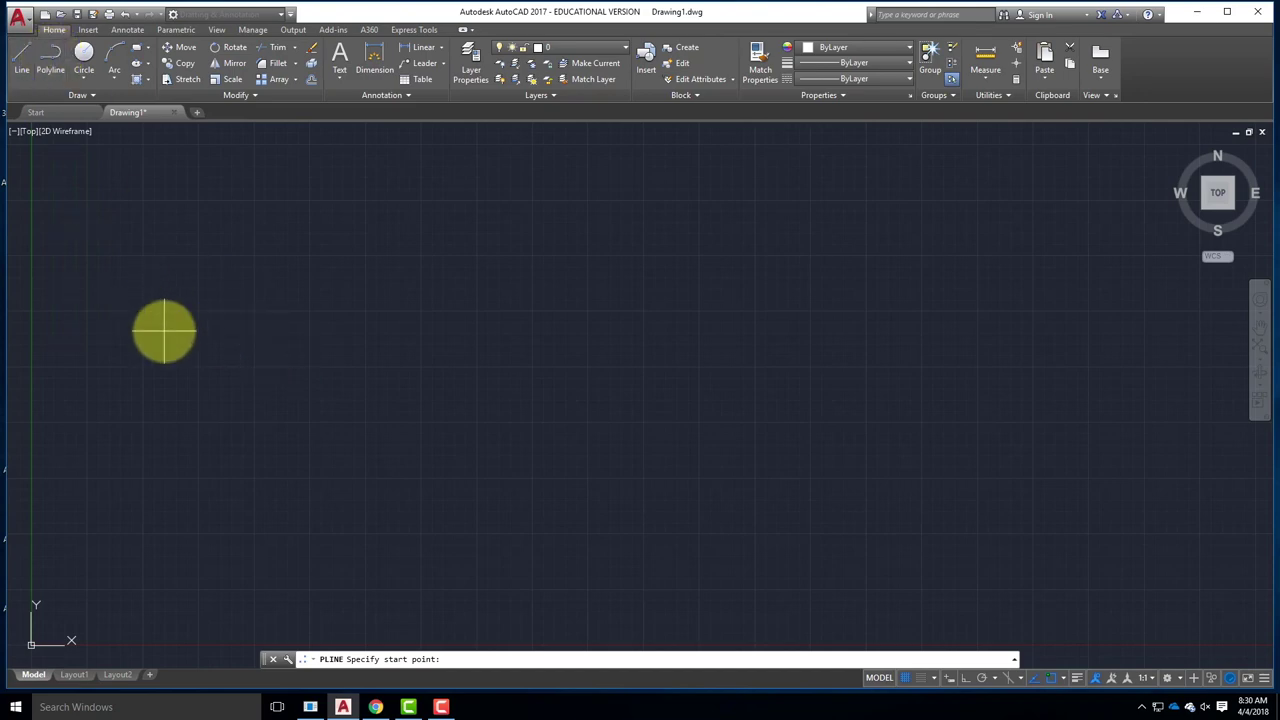
scroll(204, 286, "down", 2)
scroll(95, 510, "up", 2)
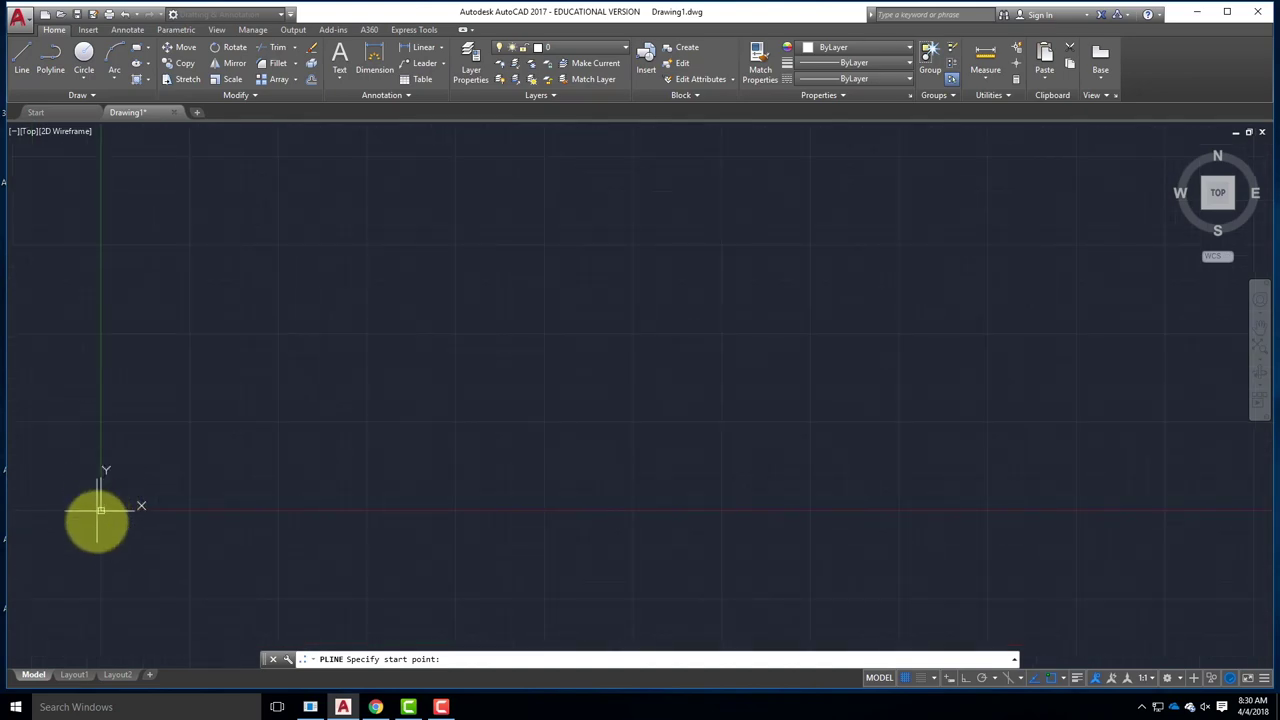
scroll(95, 508, "up", 1)
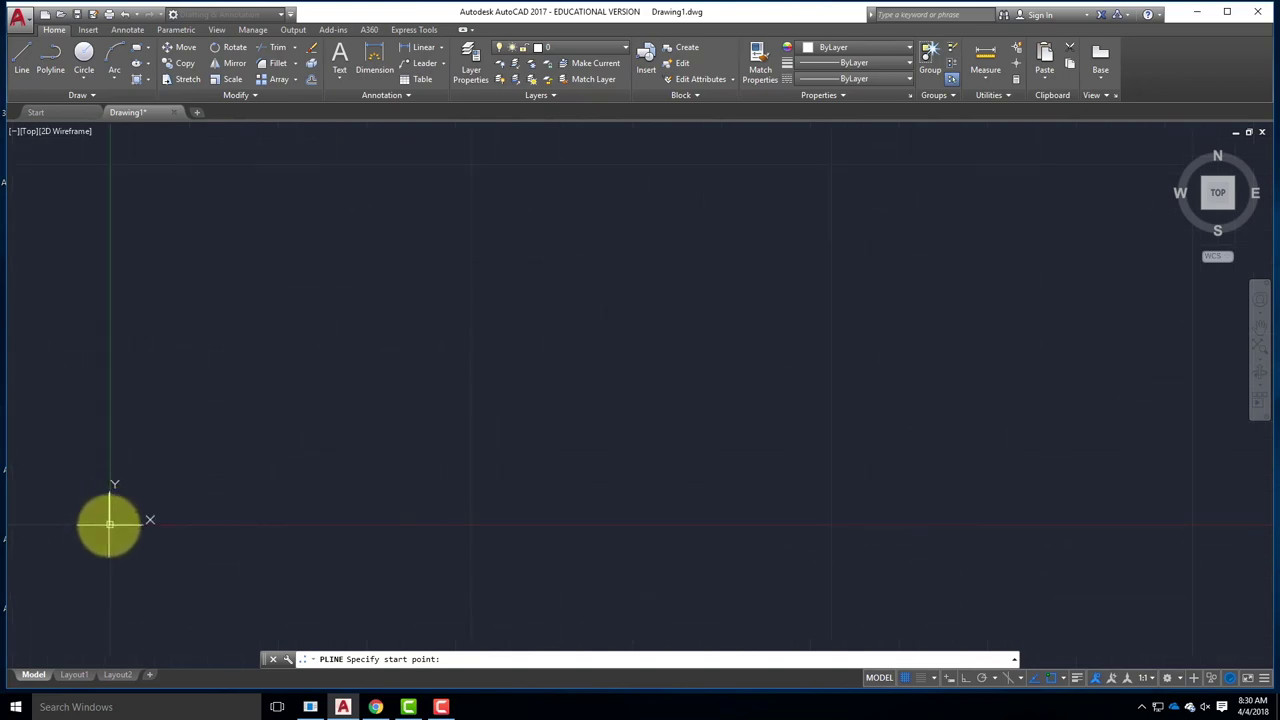
left_click(110, 522)
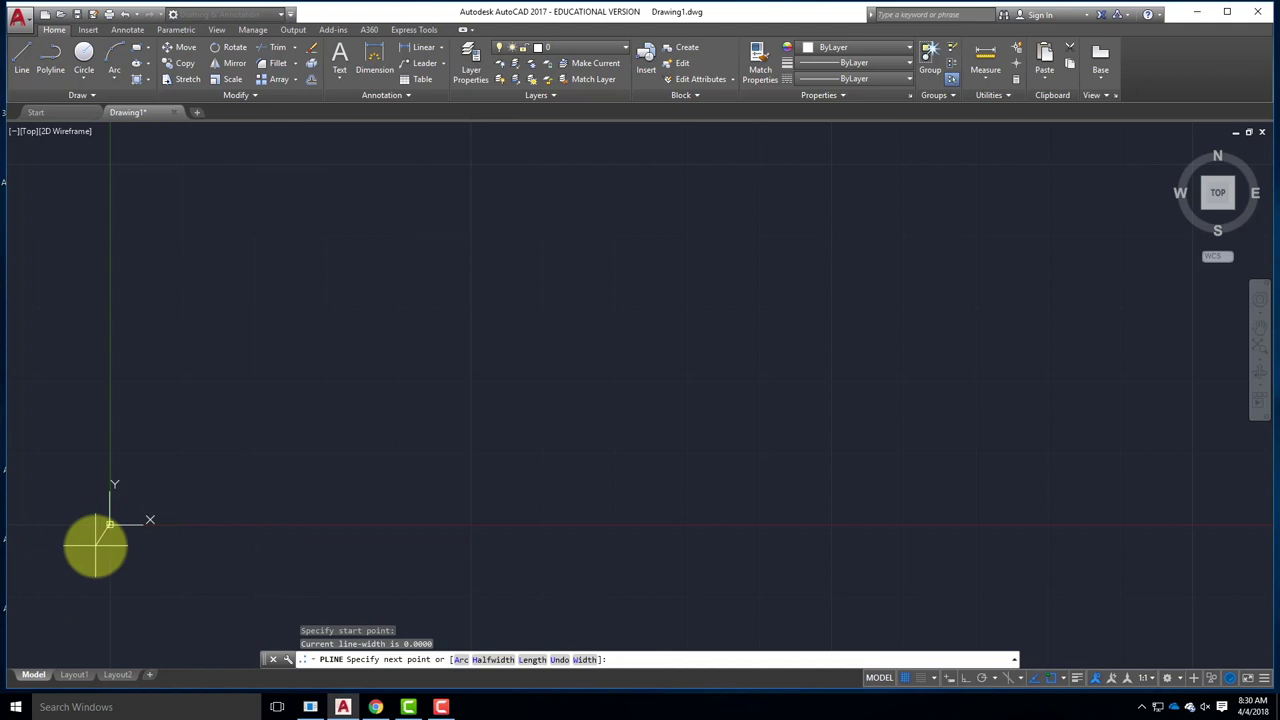
middle_click_drag(100, 534, 229, 534)
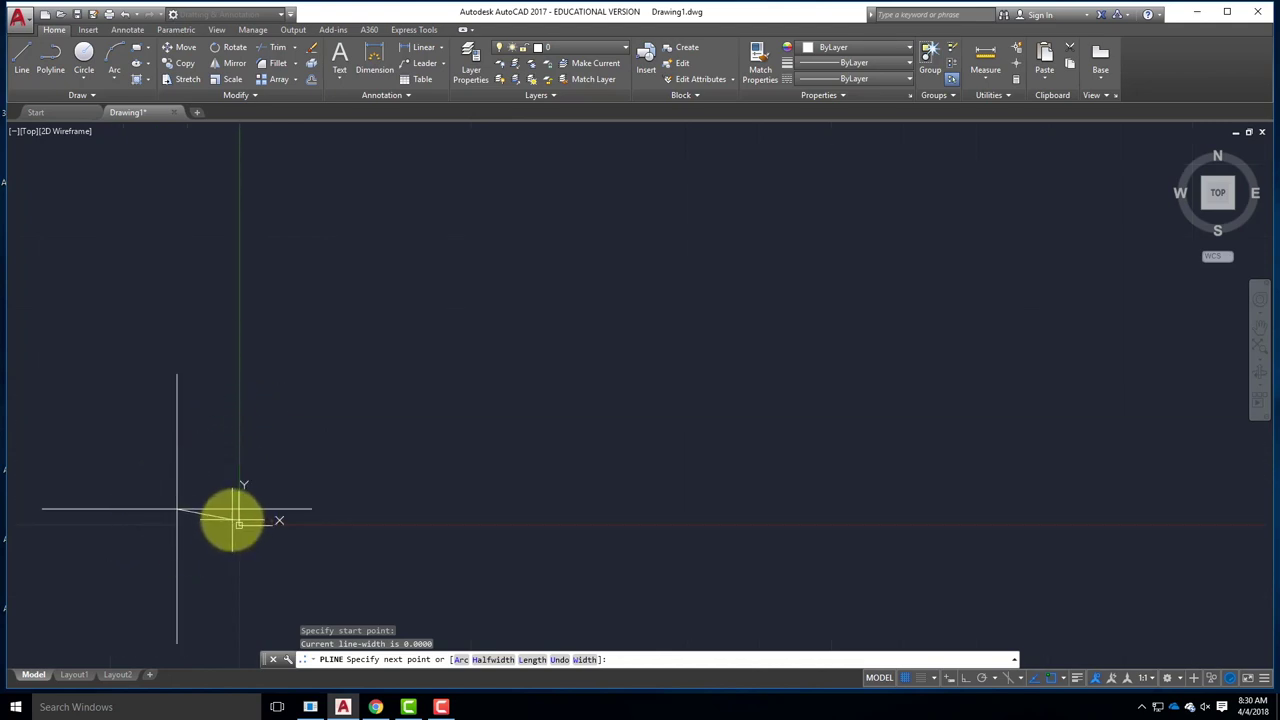
key("Escape")
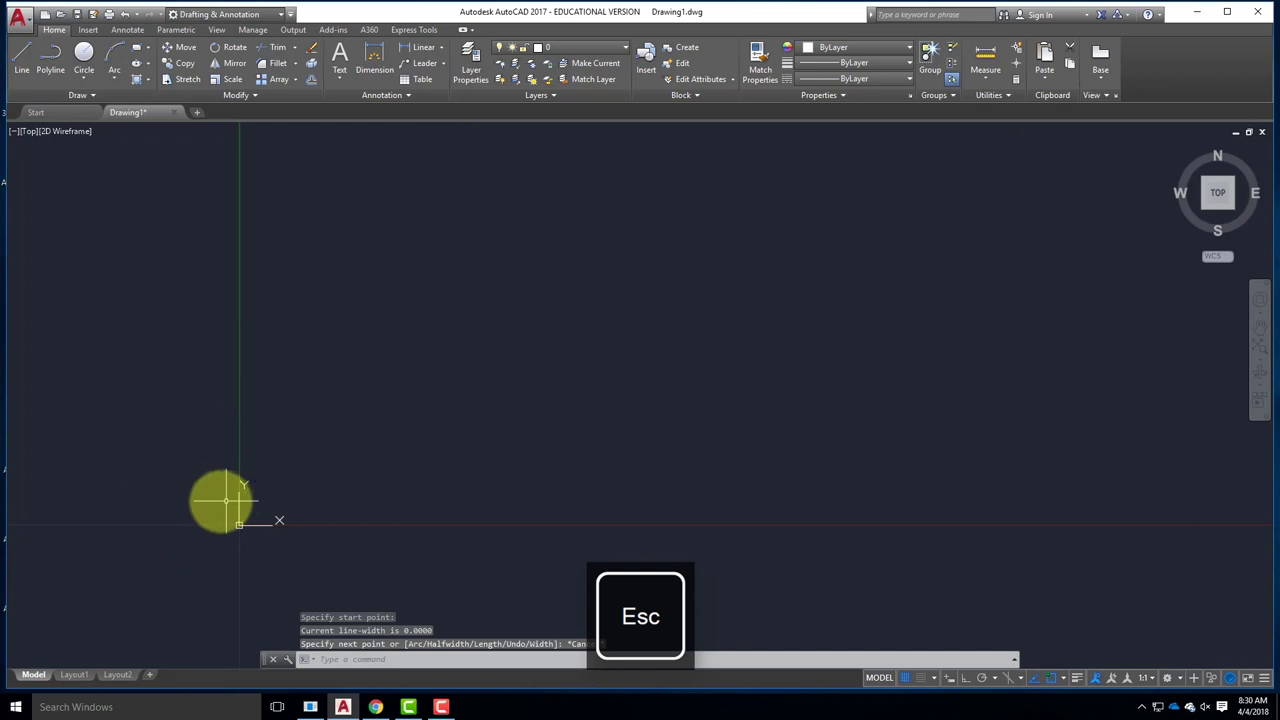
left_click(48, 58)
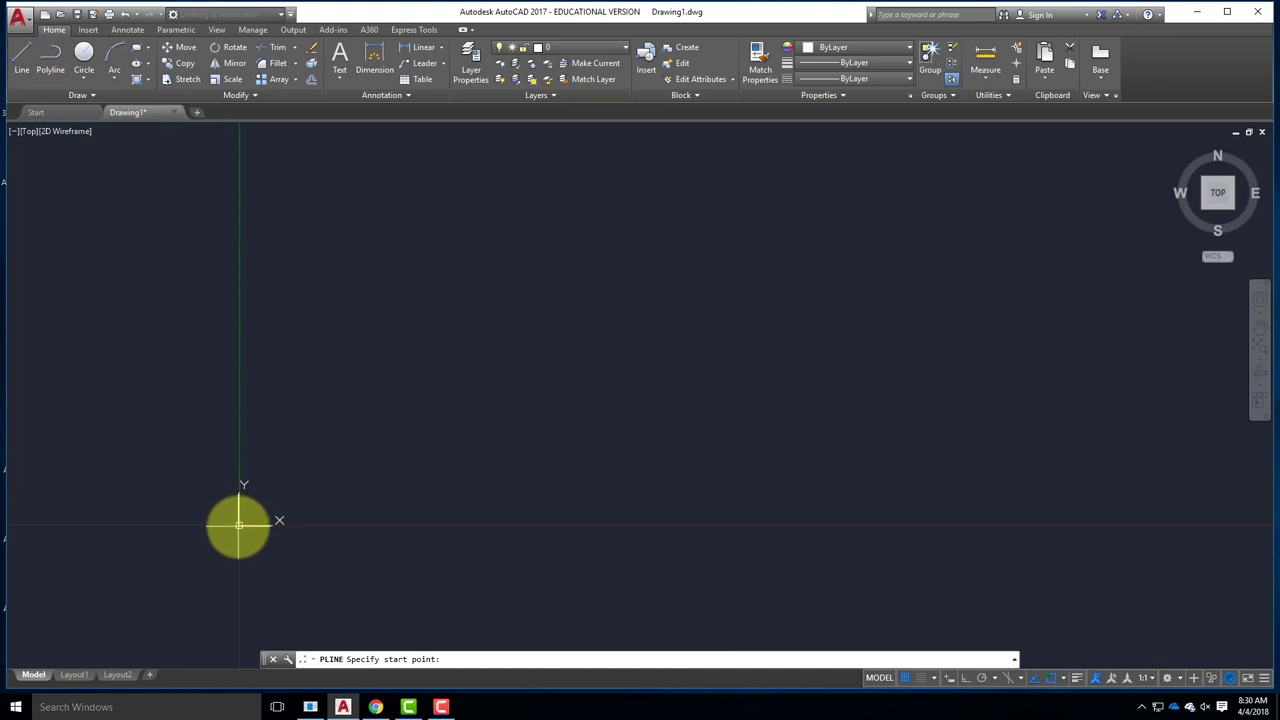
left_click(239, 524)
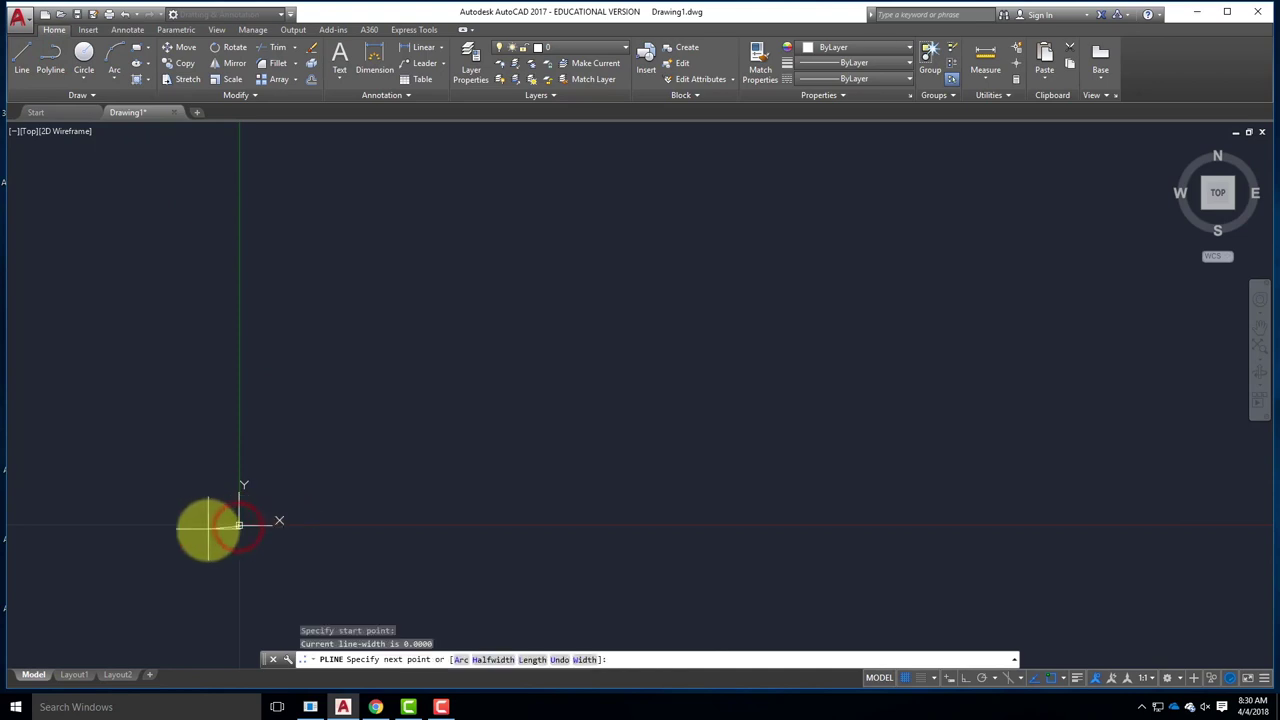
middle_click_drag(231, 526, 322, 465)
scroll(321, 505, "up", 8)
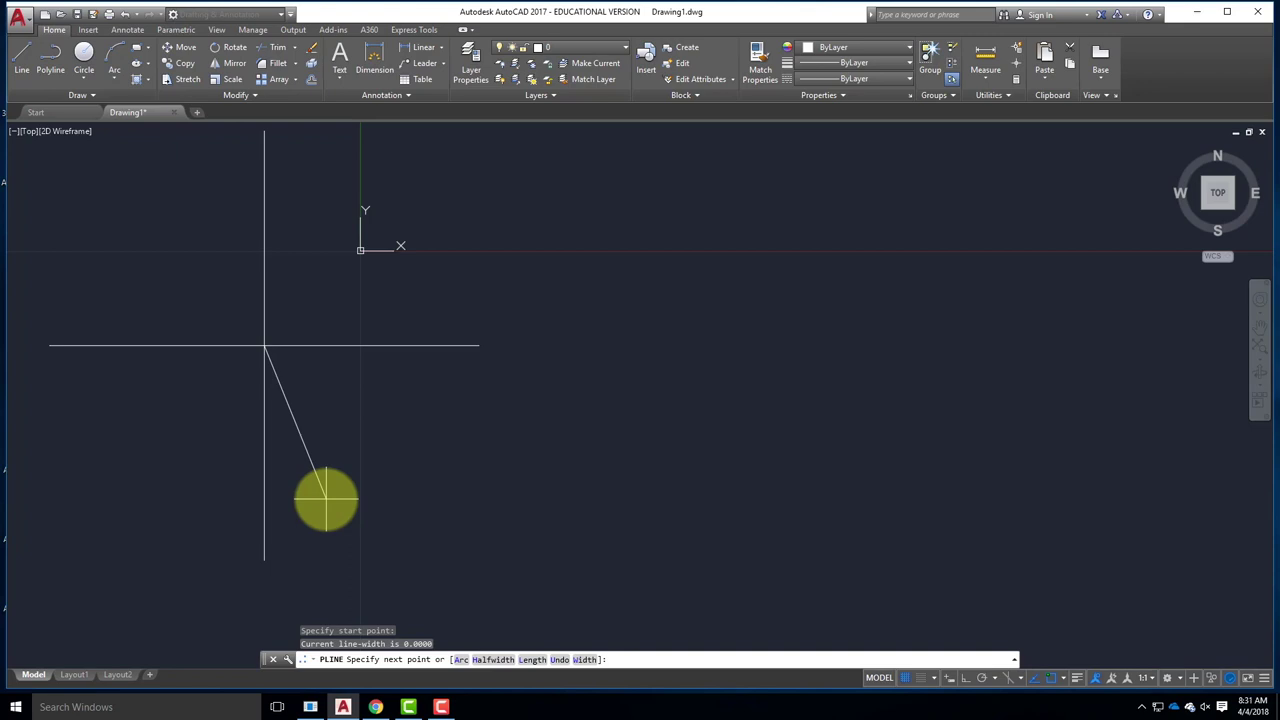
scroll(360, 463, "down", 5)
key("Escape")
mouse_move(297, 463)
middle_mouse_down()
mouse_move(194, 506)
mouse_move(96, 577)
middle_mouse_up()
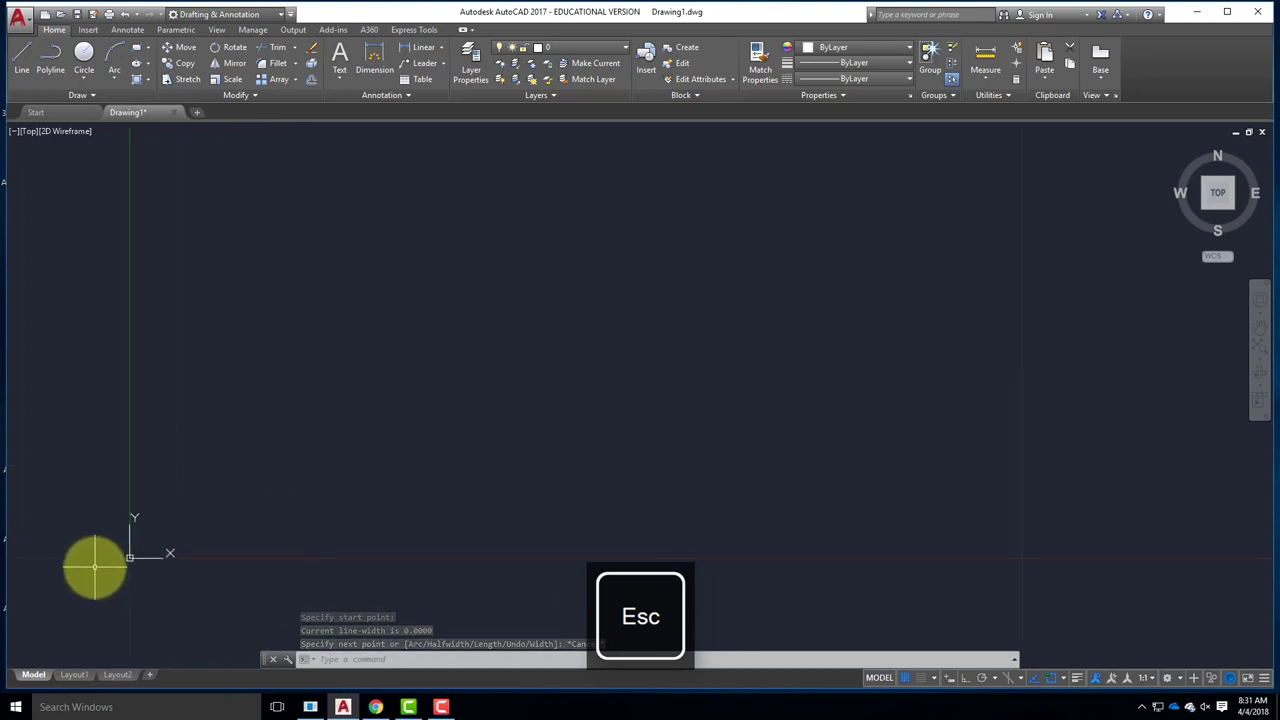
scroll(351, 380, "down", 3)
scroll(351, 381, "up", 5)
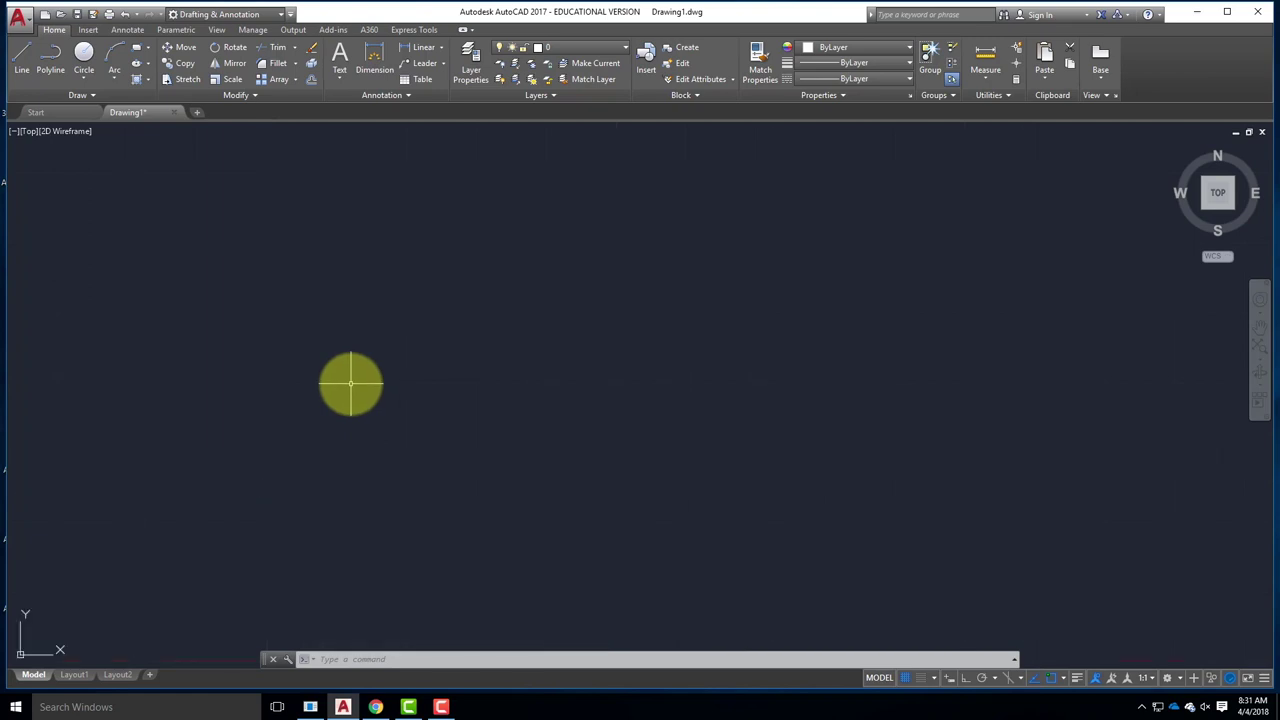
scroll(274, 466, "down", 3)
scroll(263, 469, "up", 5)
scroll(266, 473, "down", 5)
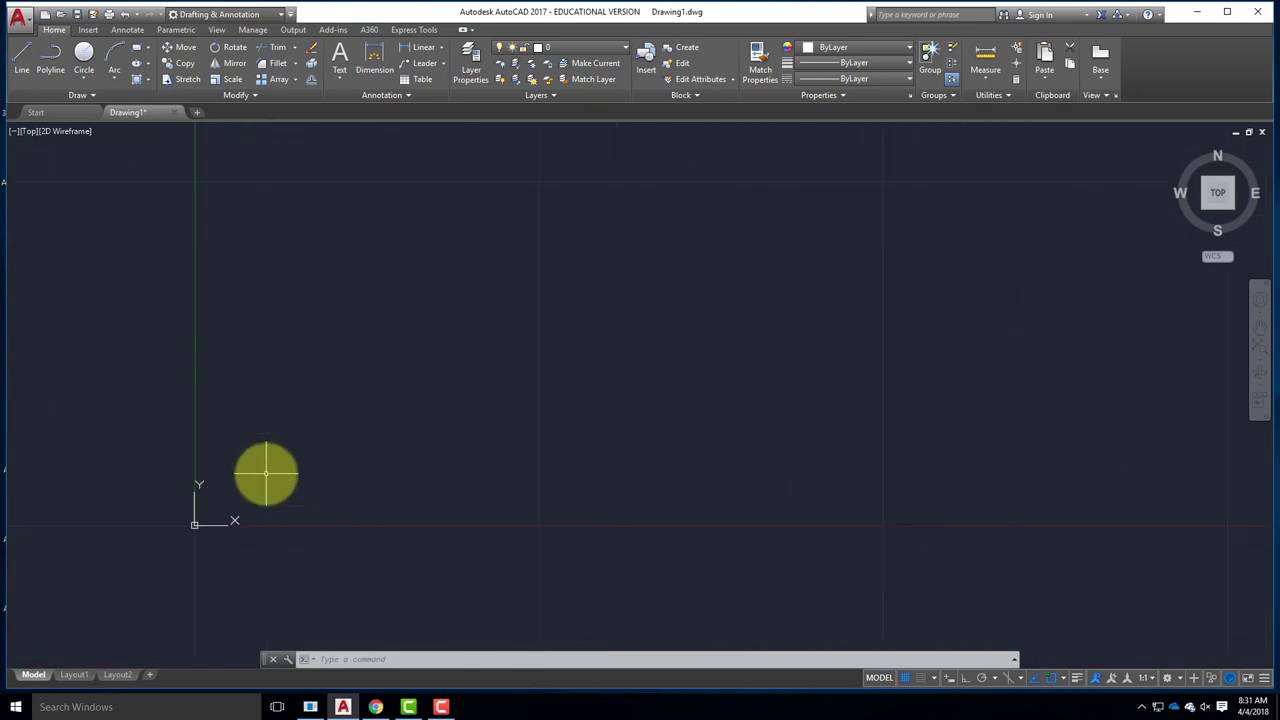
scroll(236, 505, "up", 2)
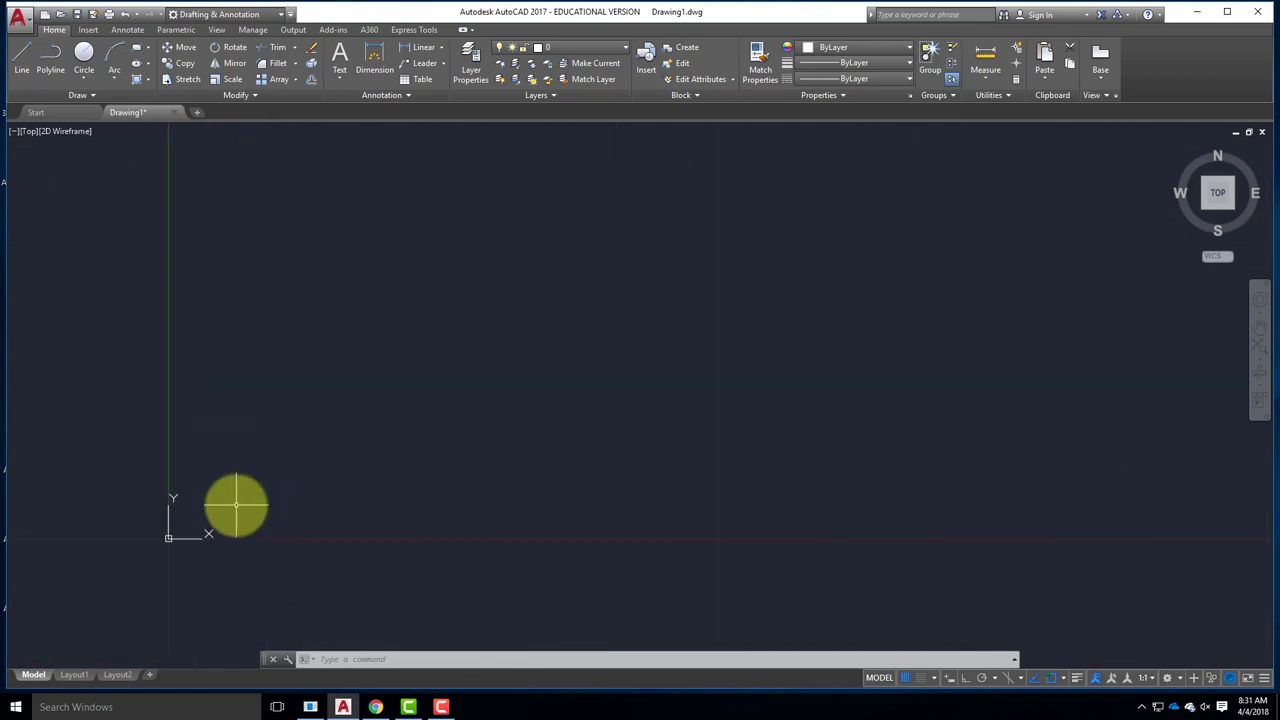
scroll(210, 463, "up", 2)
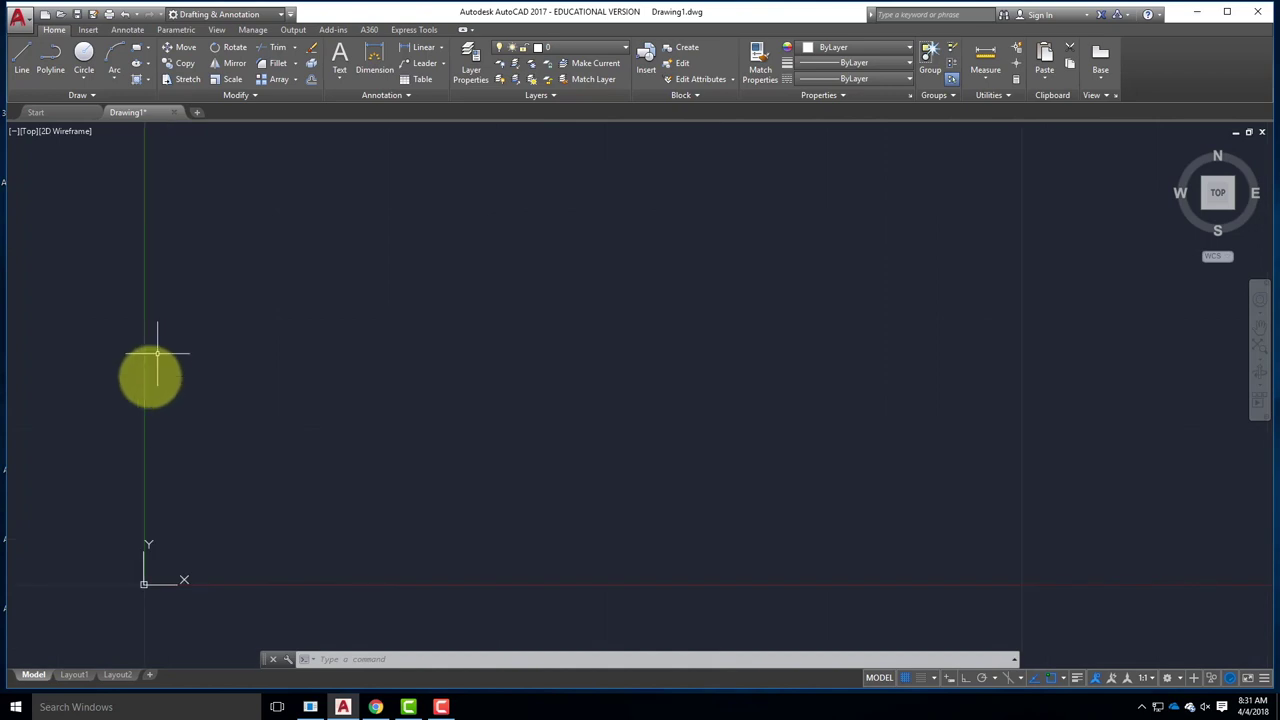
Try starting a polyline from the typed absolute coordinate 0,0 and cancel the command
left_click(50, 55)
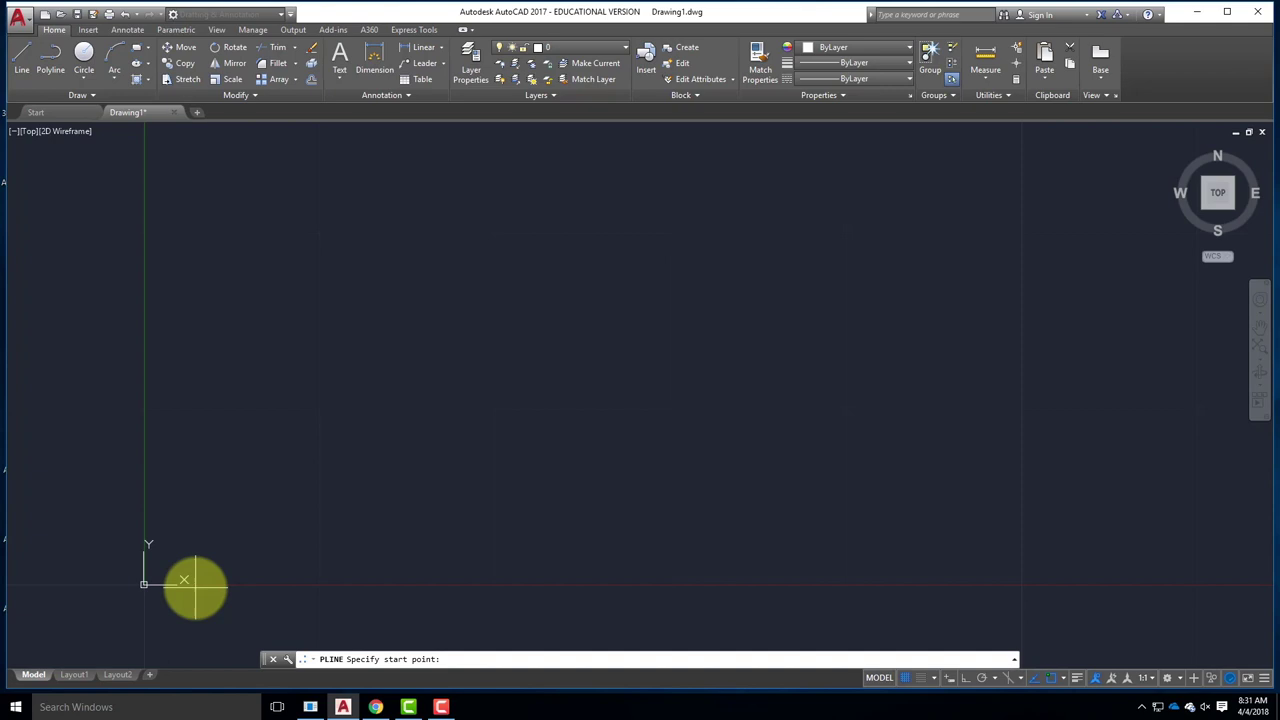
type("0,0")
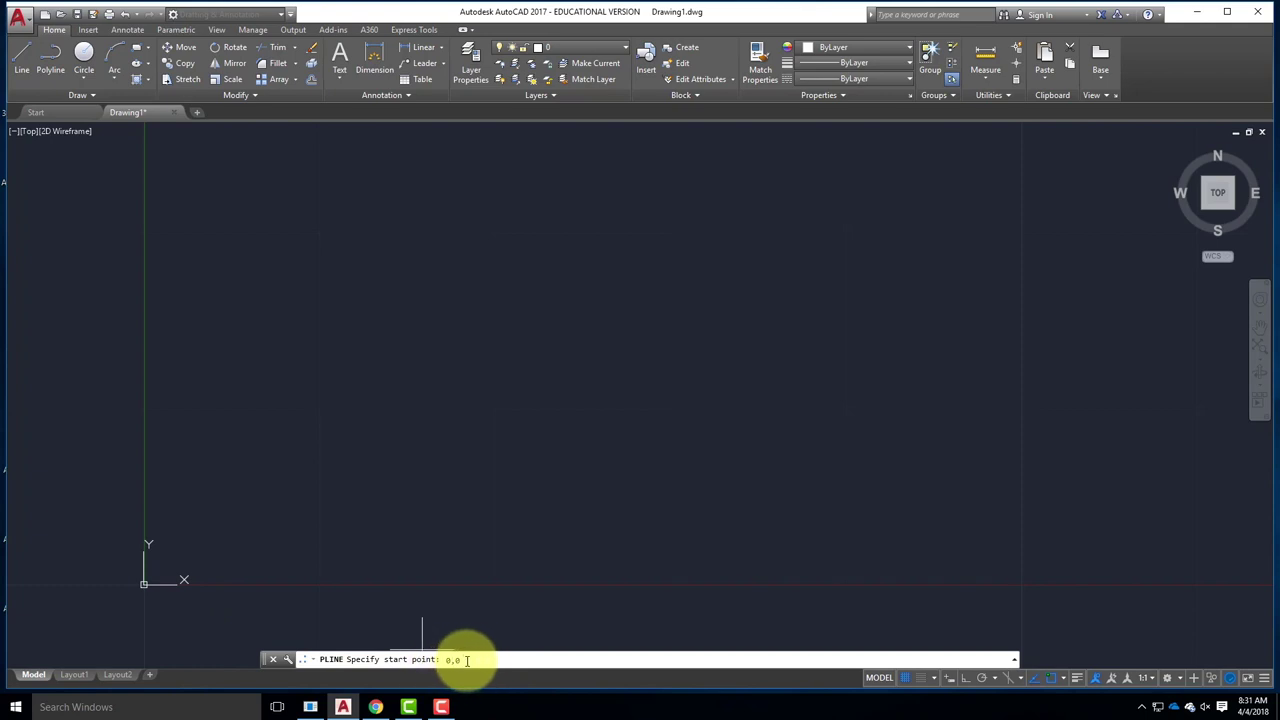
key("Return")
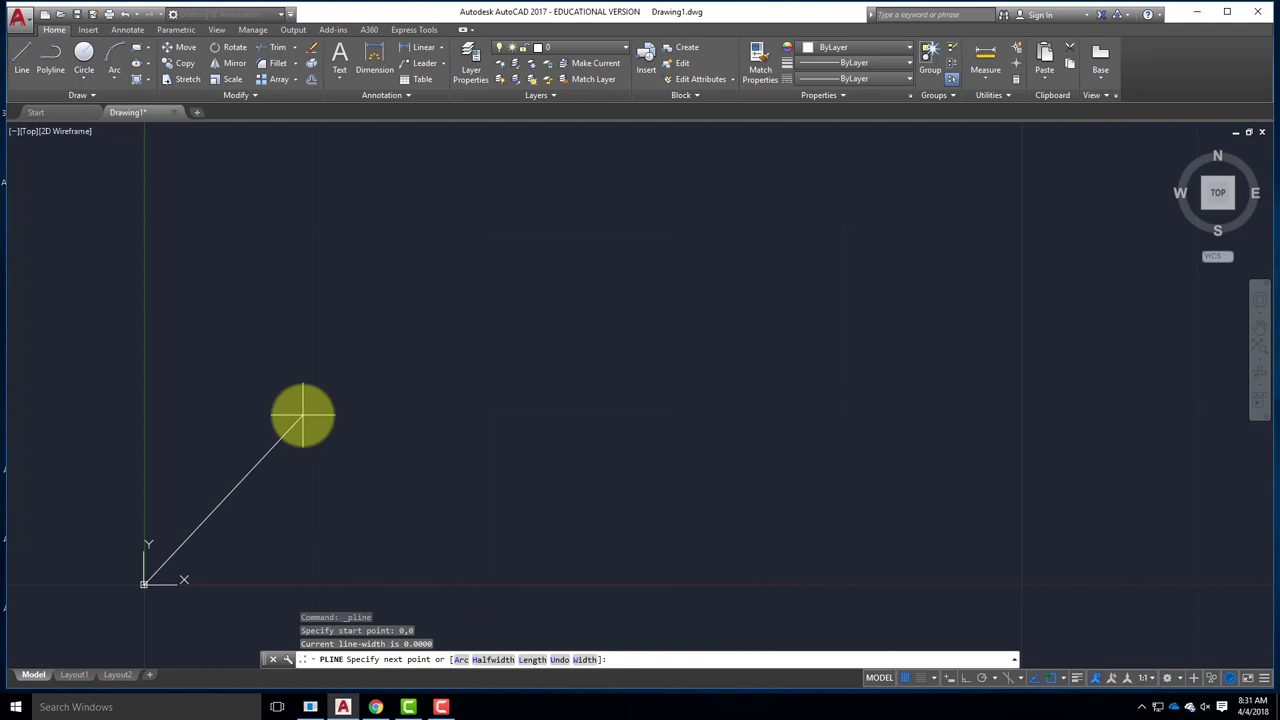
key("Escape")
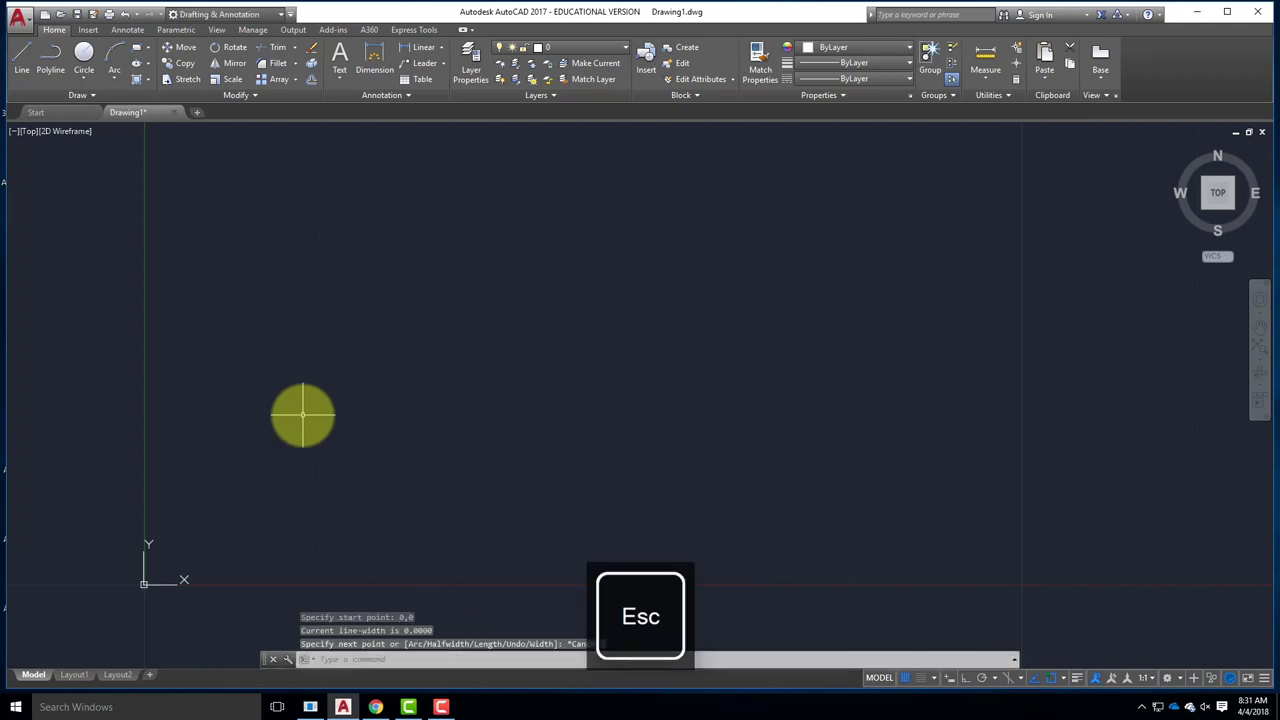
Set the drawing units' length type to Architectural with the UNITS command and recheck the settings without further changes
type("UNITS")
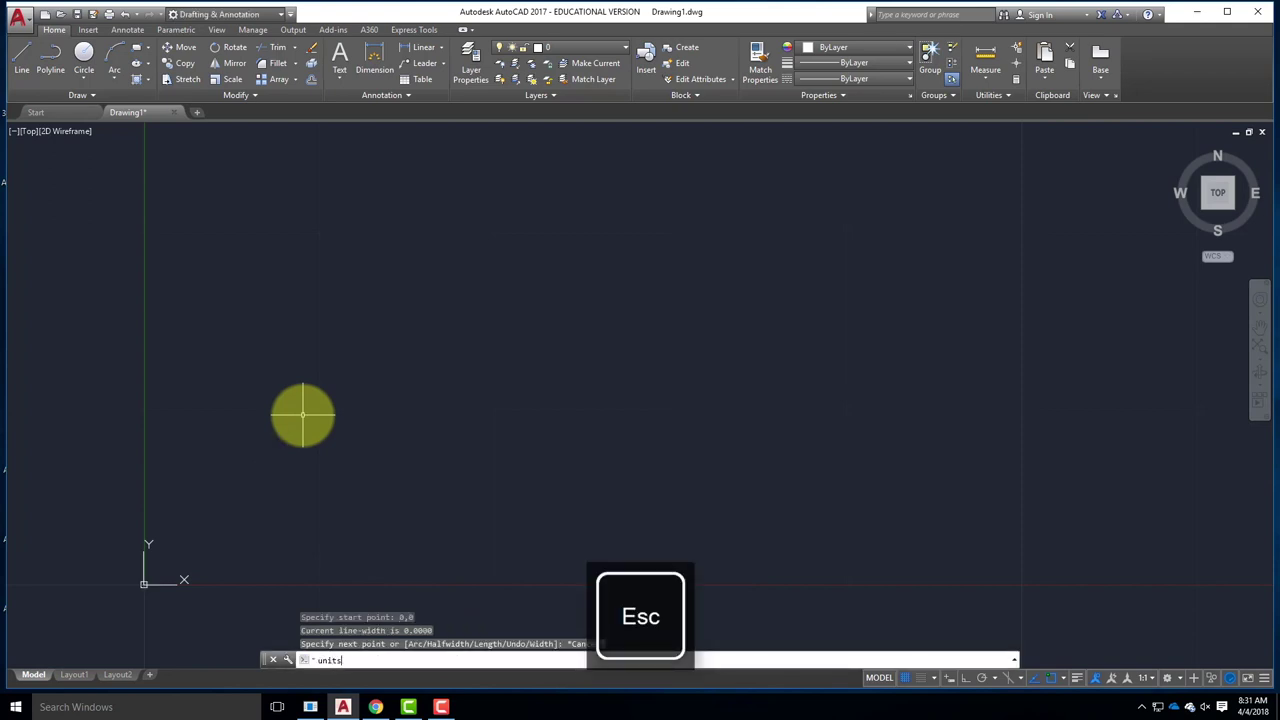
key("Return")
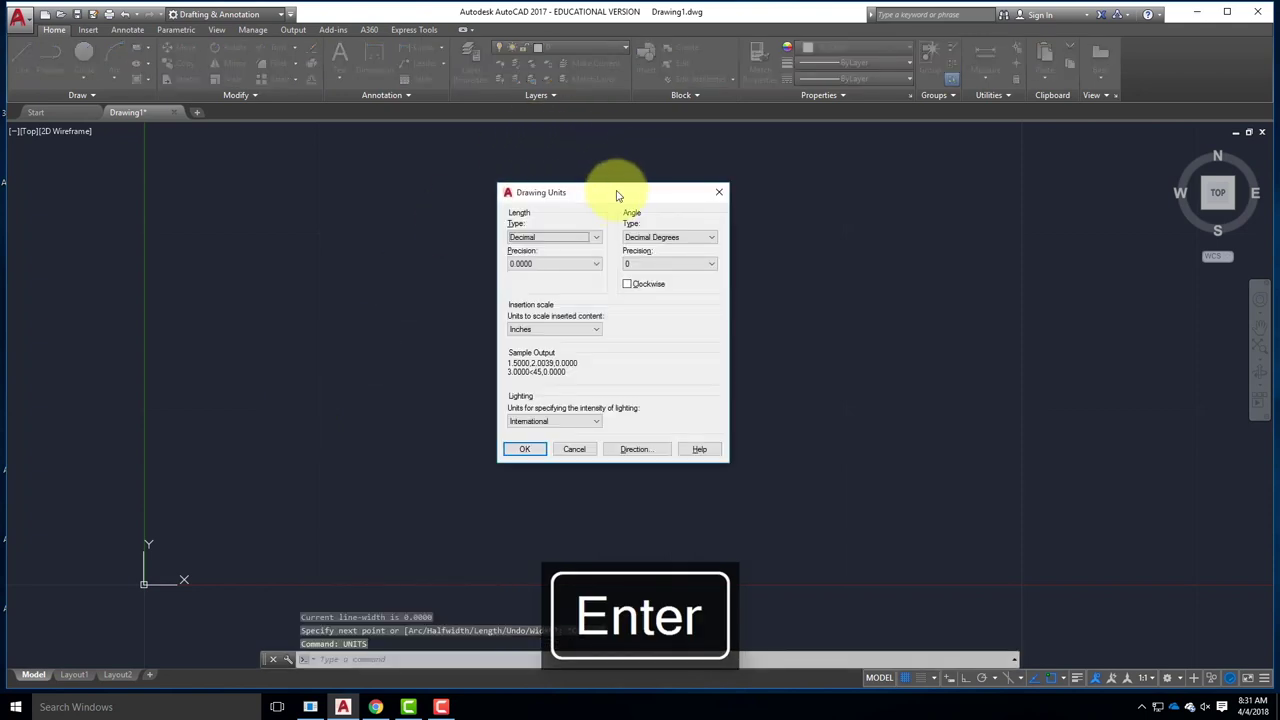
left_click_drag(590, 193, 637, 195)
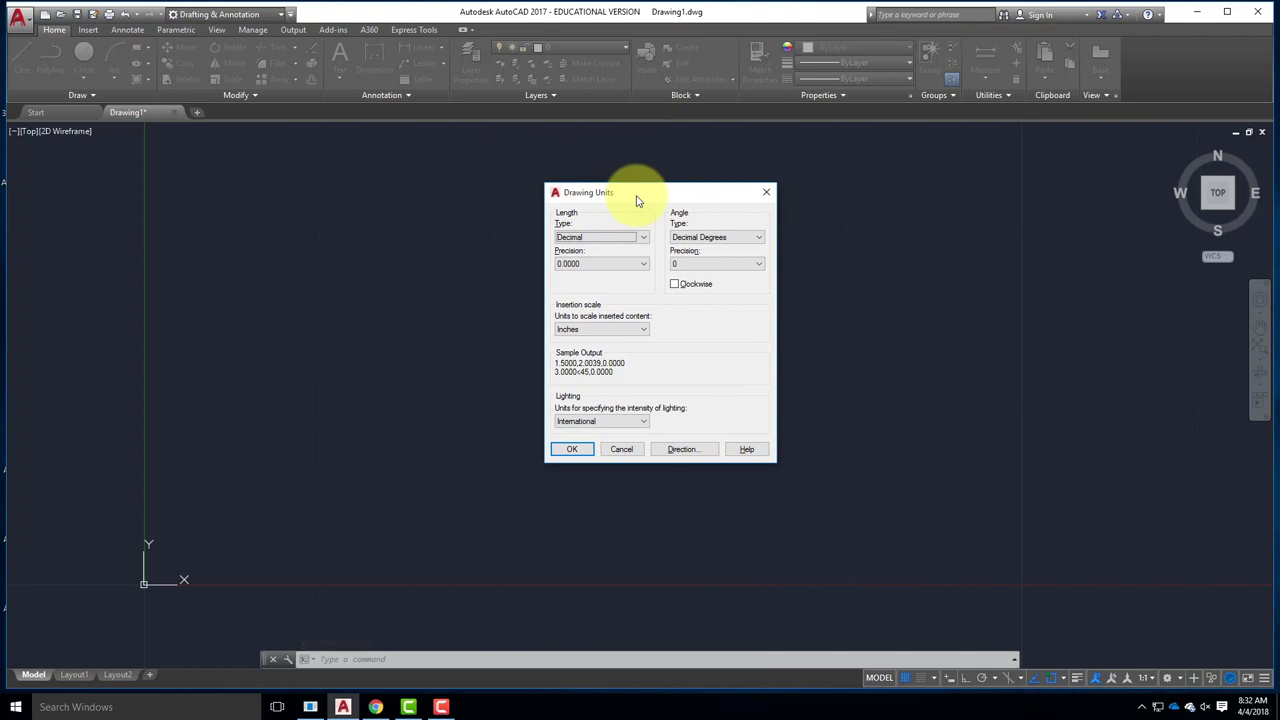
left_click(602, 238)
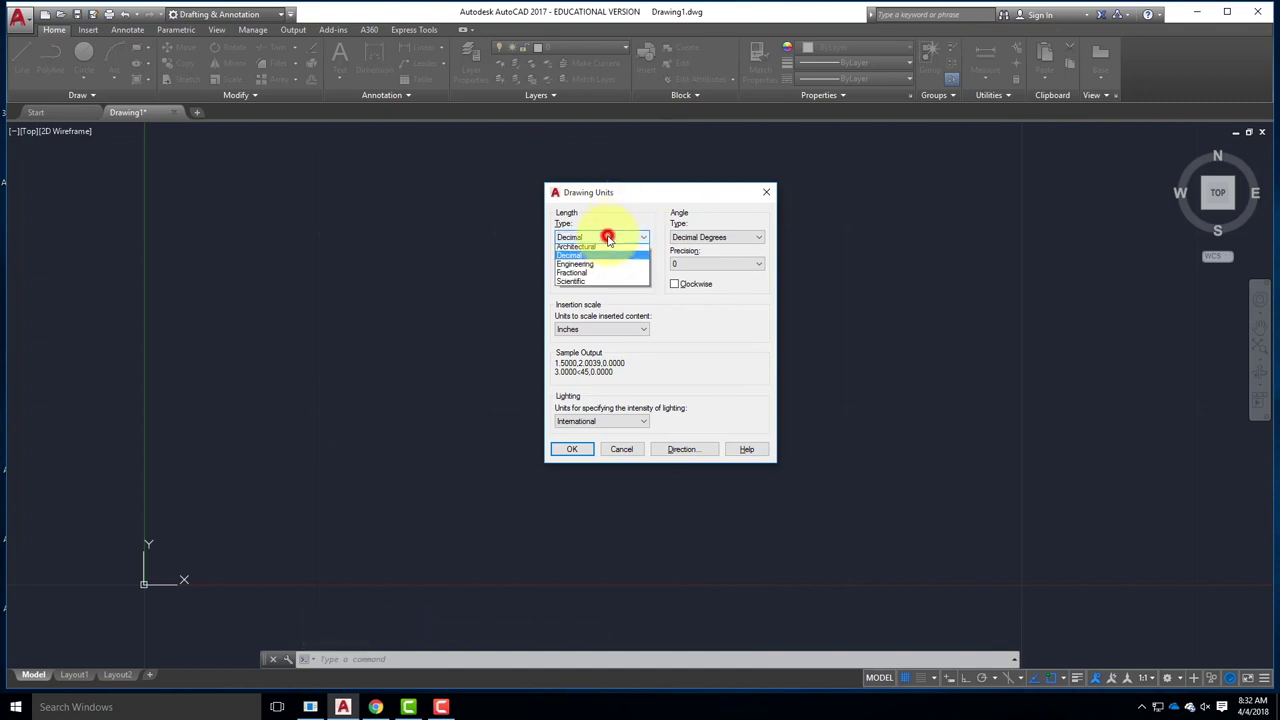
left_click(584, 250)
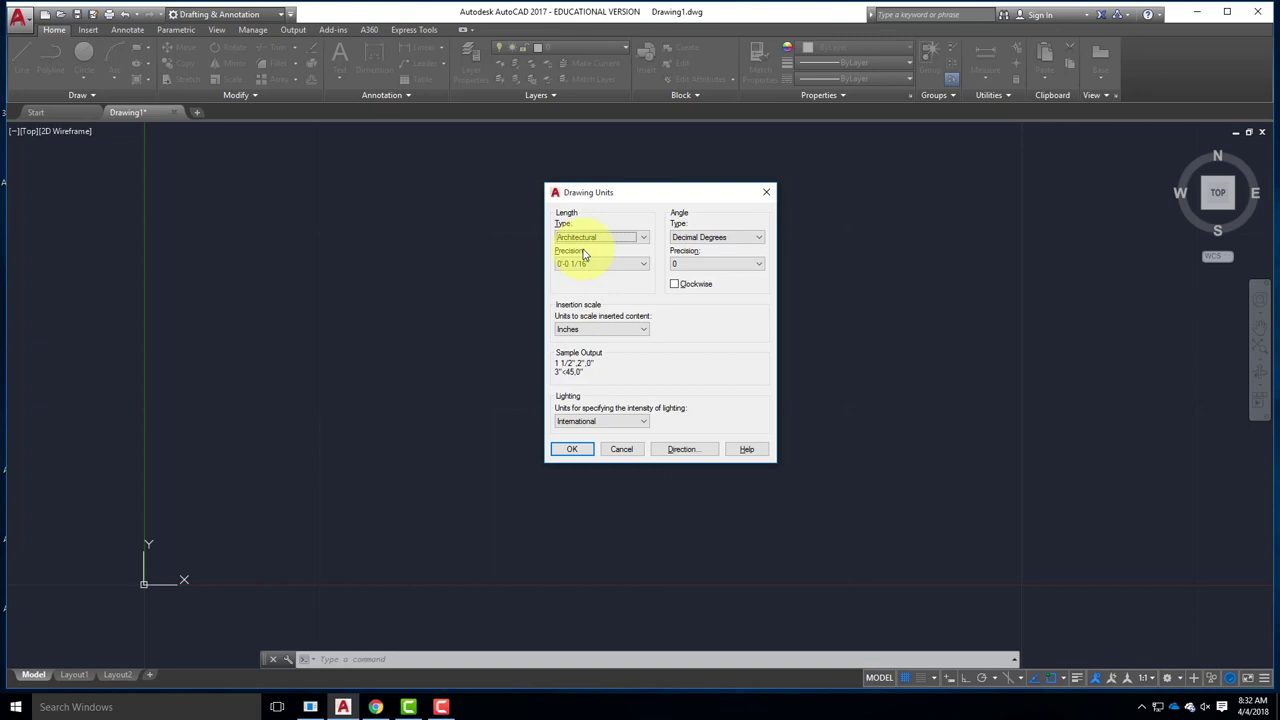
left_click(576, 449)
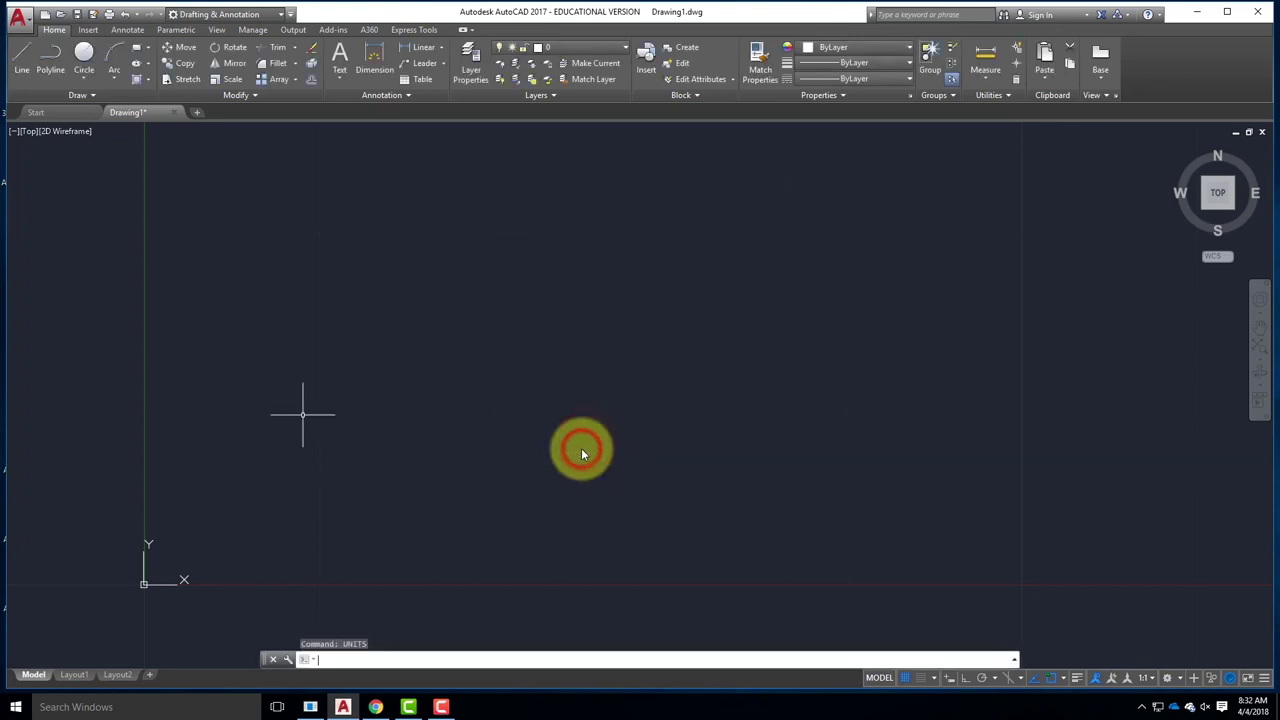
key("Return")
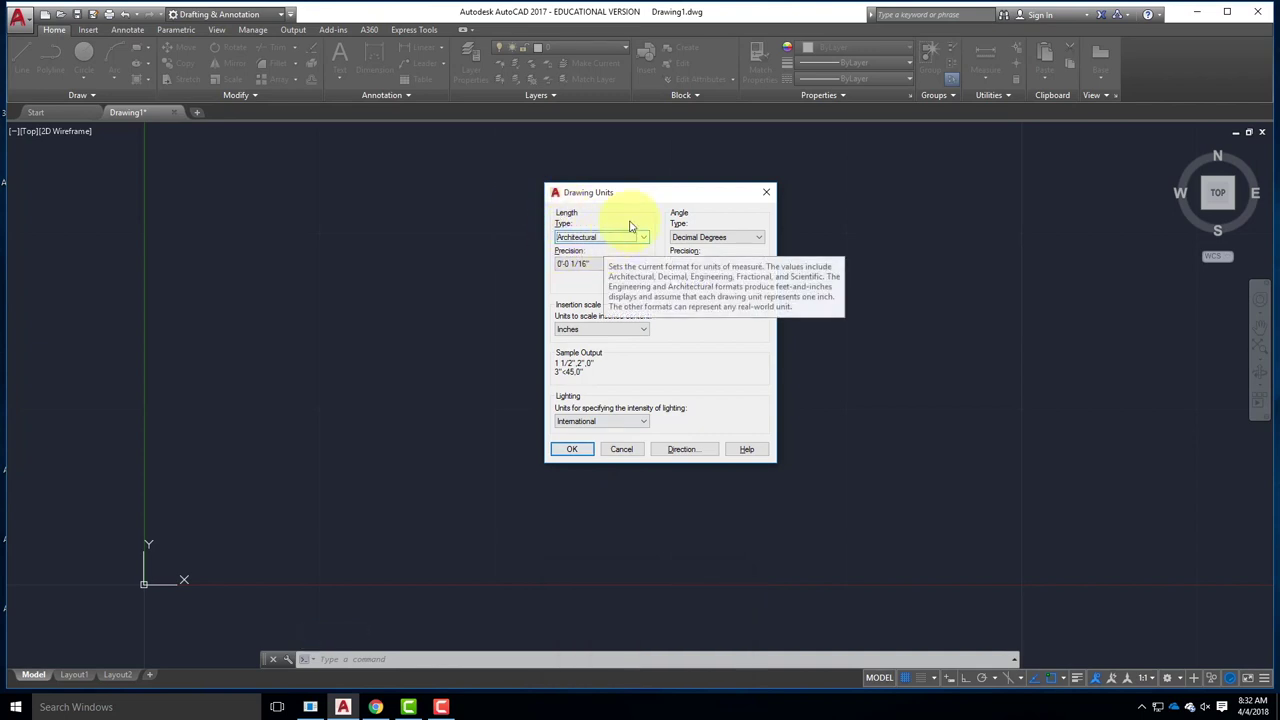
left_click(622, 449)
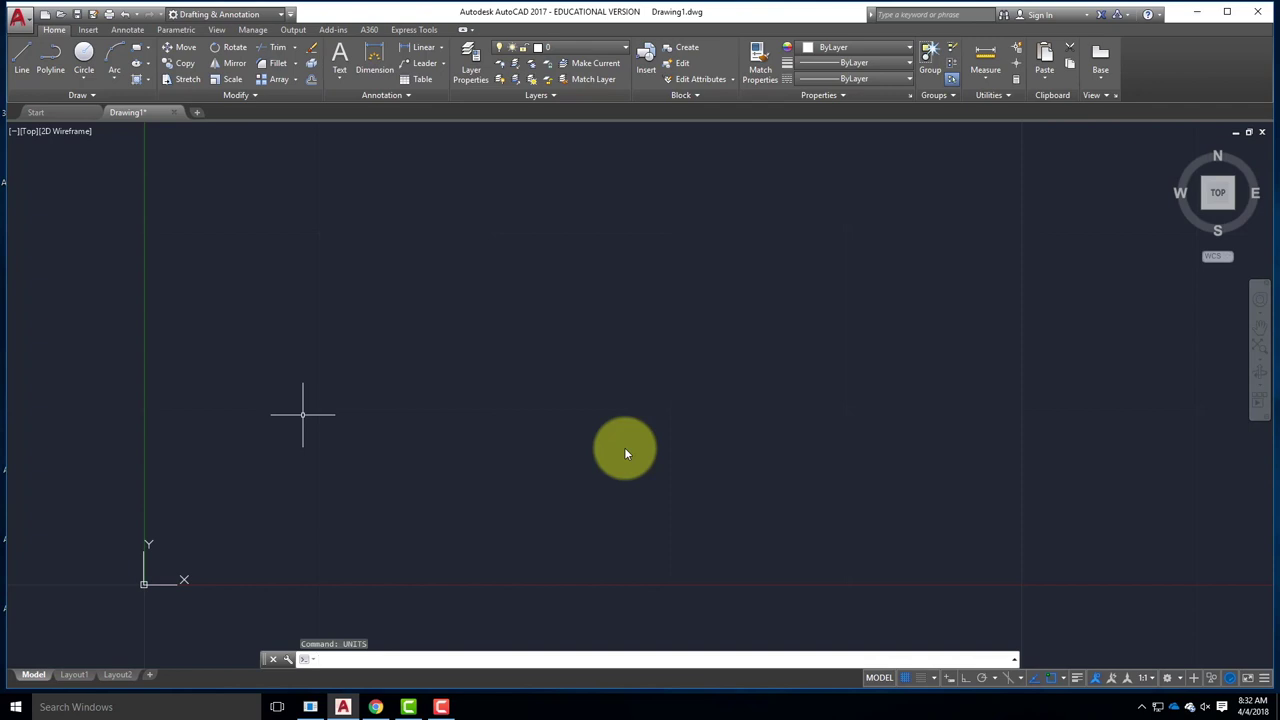
Try a polyline start point at 0,0 under the architectural units
left_click(51, 56)
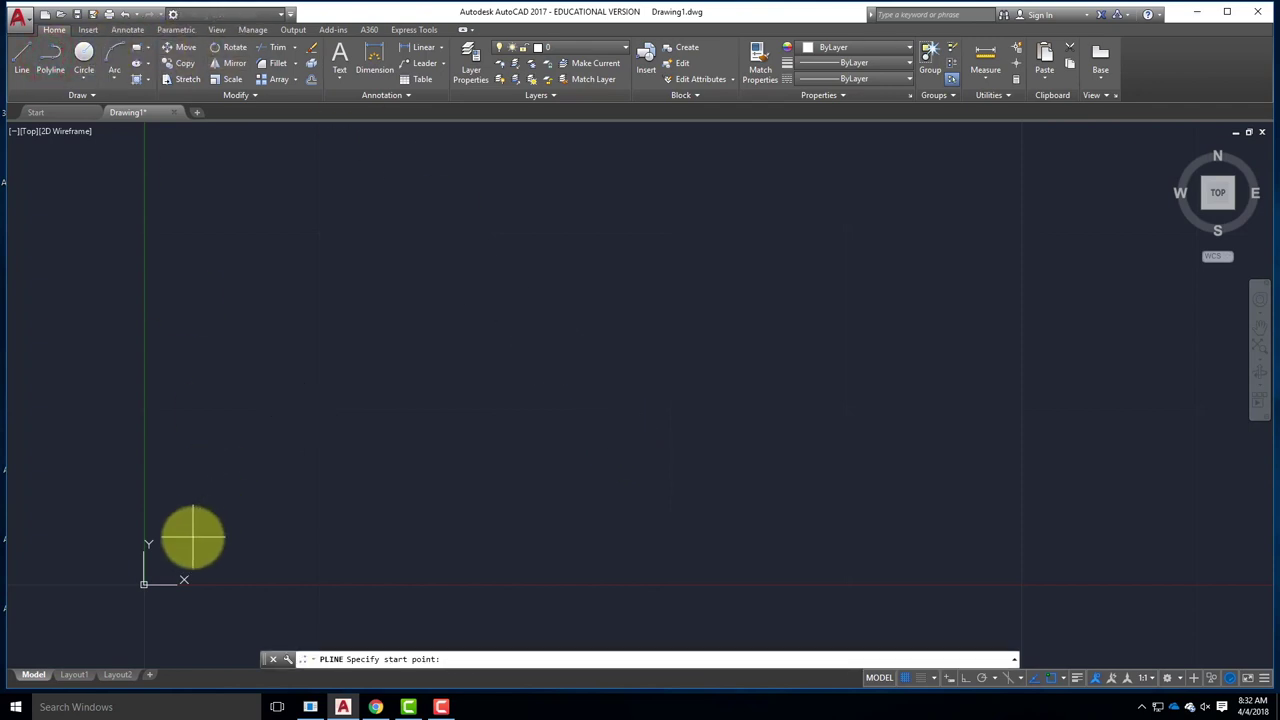
type("0,0")
key("Return")
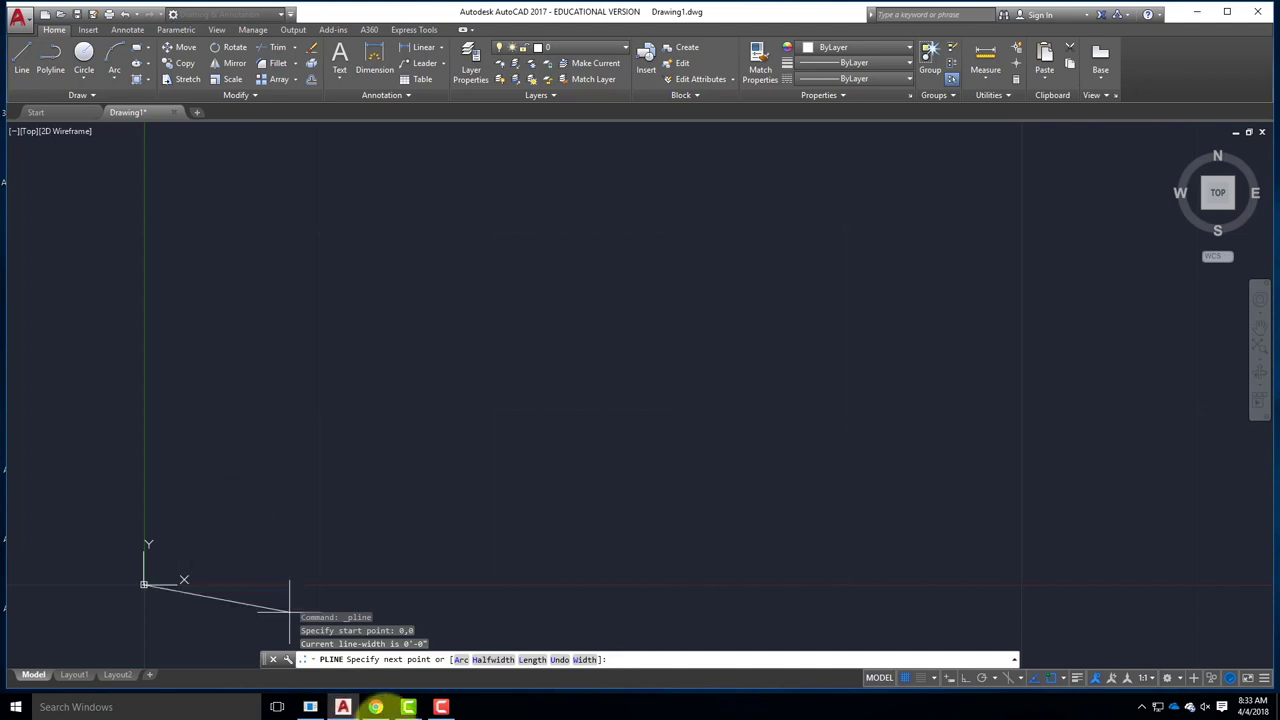
Switch to Chrome to read the coordinate instructions of Exercise 117, return to AutoCAD and cancel the pending polyline
mouse_move(376, 709)
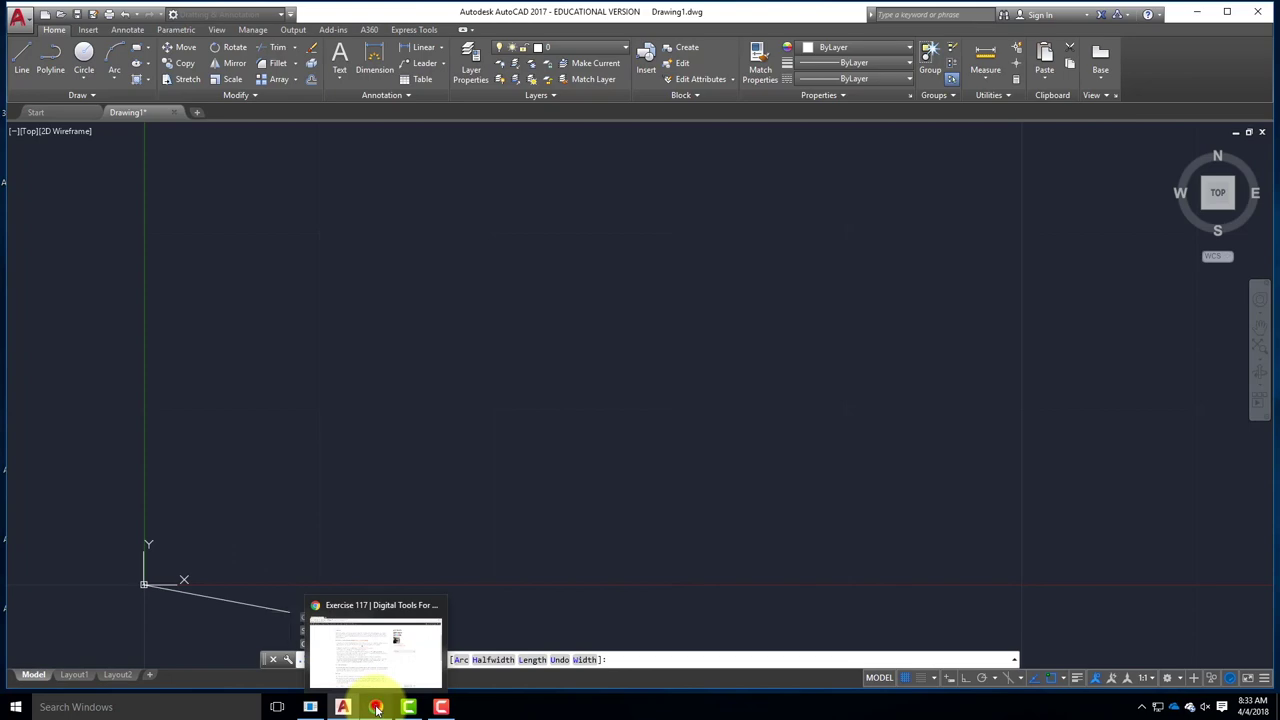
left_click(376, 709)
scroll(474, 301, "up", 2)
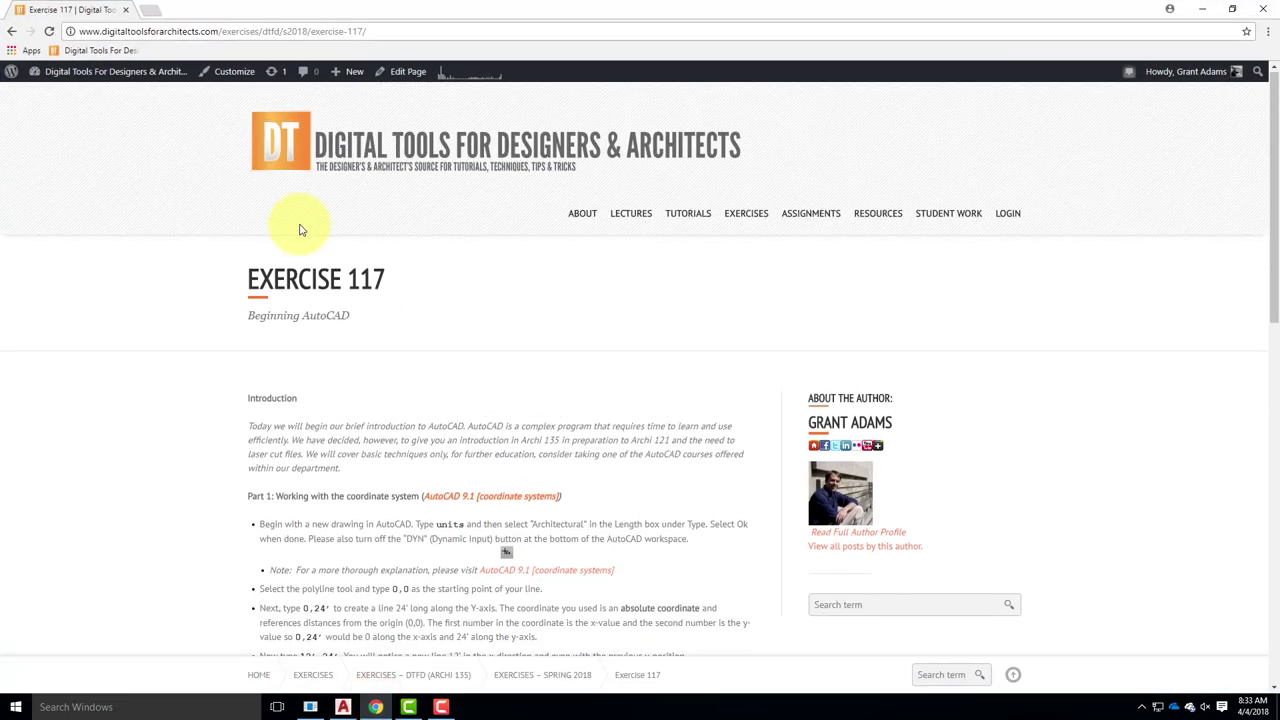
scroll(394, 362, "down", 2)
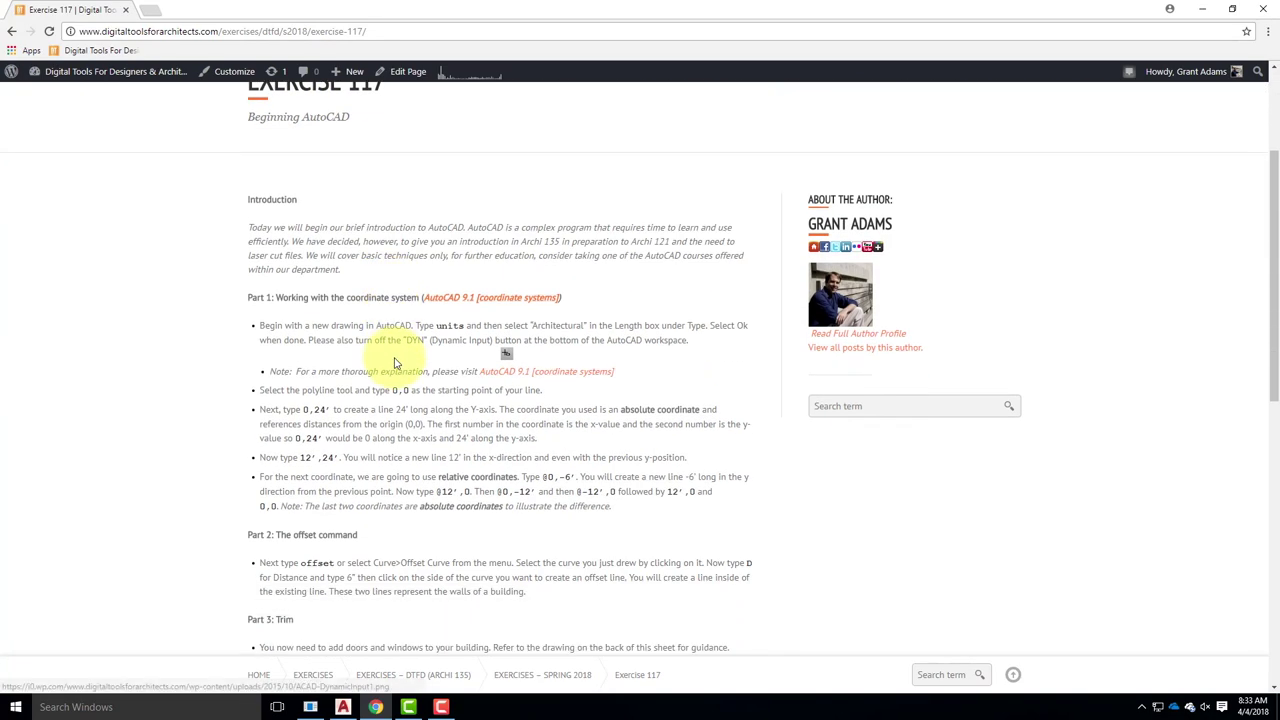
scroll(394, 362, "down", 1)
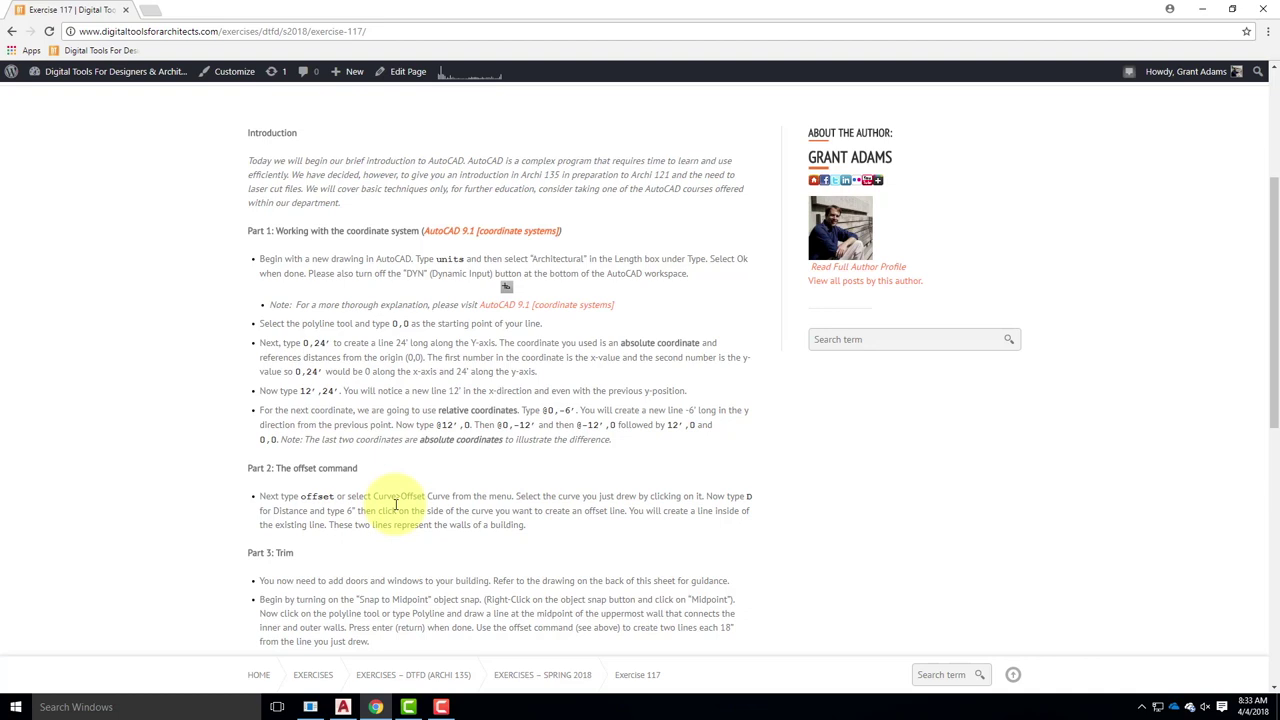
left_click(1202, 9)
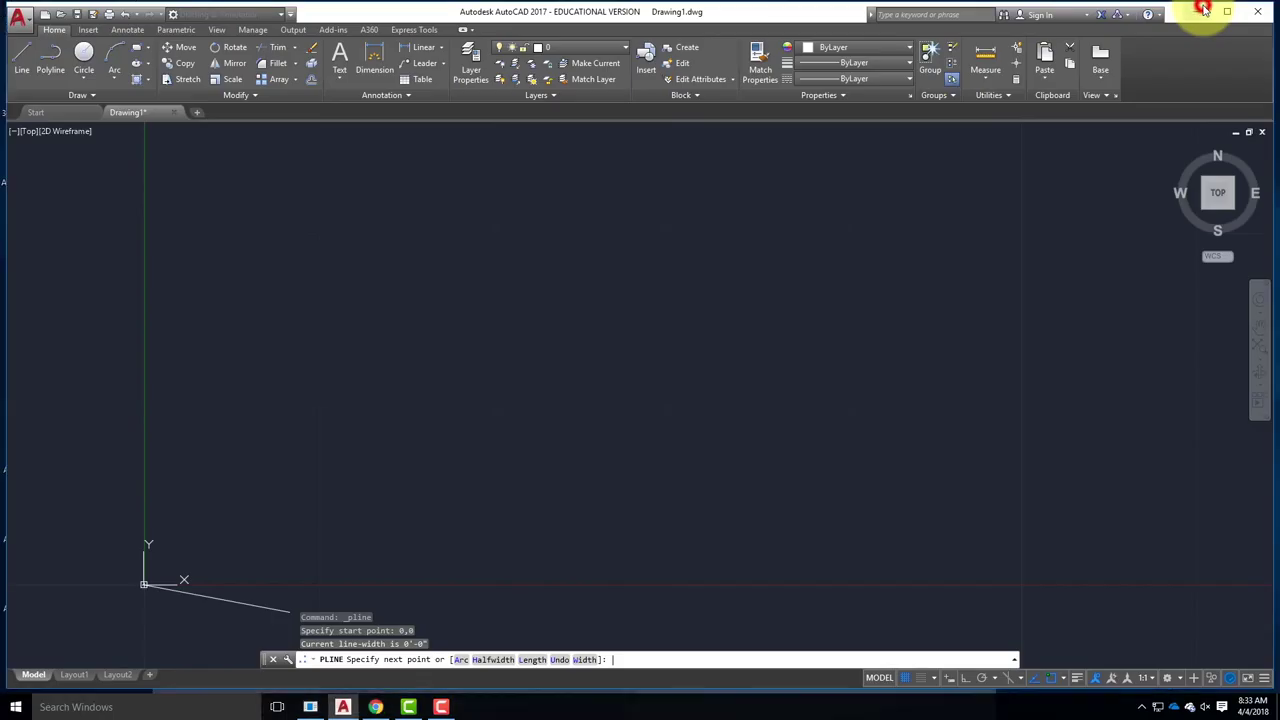
key("Escape")
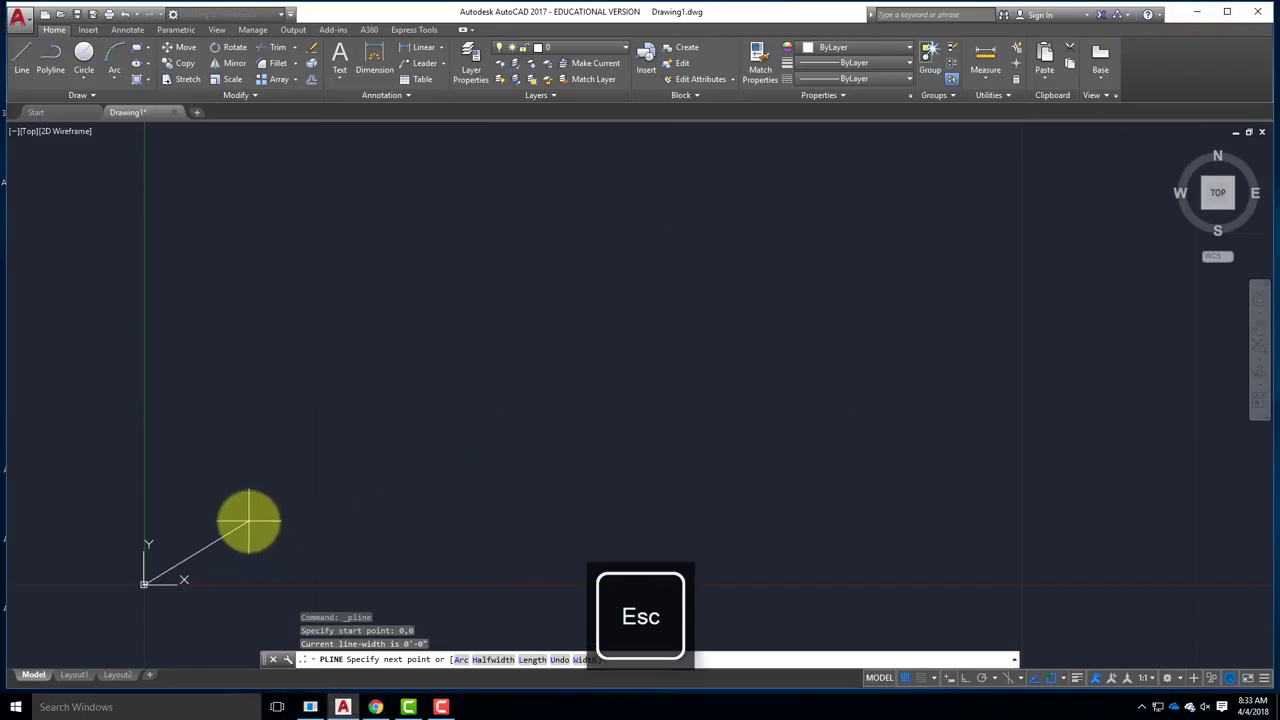
key("Escape")
key("Escape")
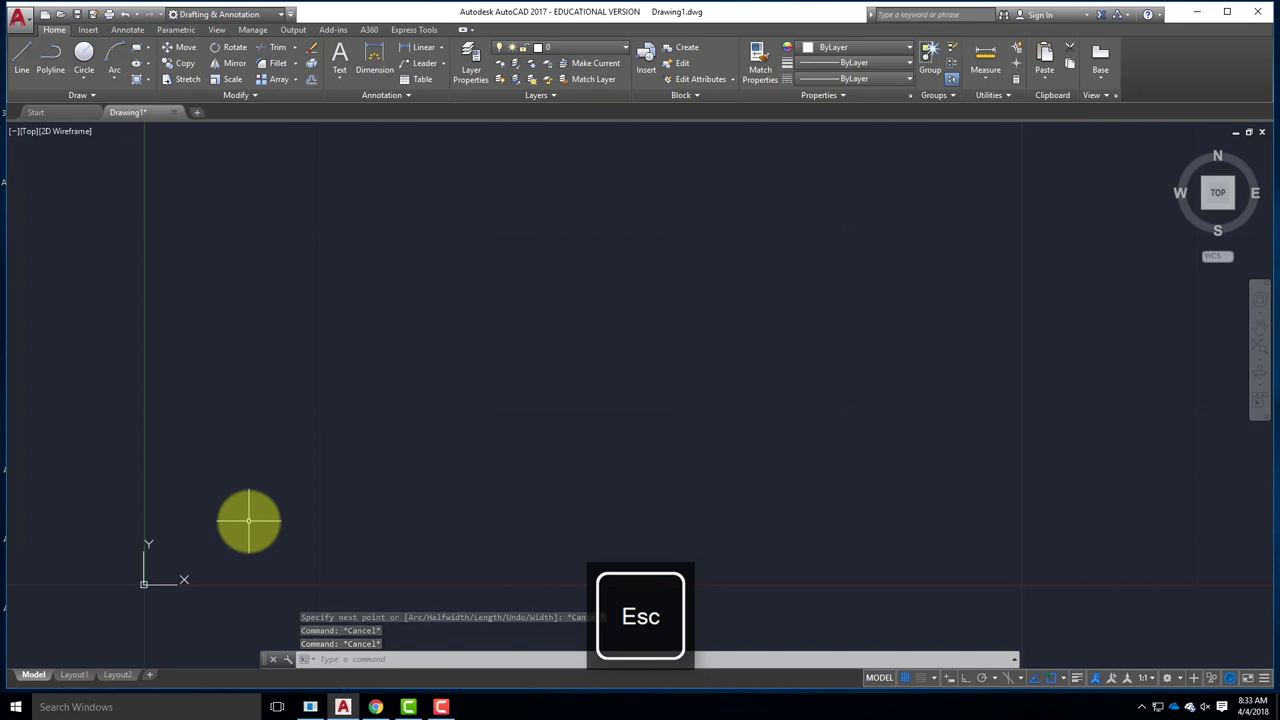
Start a new polyline at the absolute coordinate 0,0 and inspect its start point at the origin
left_click(47, 56)
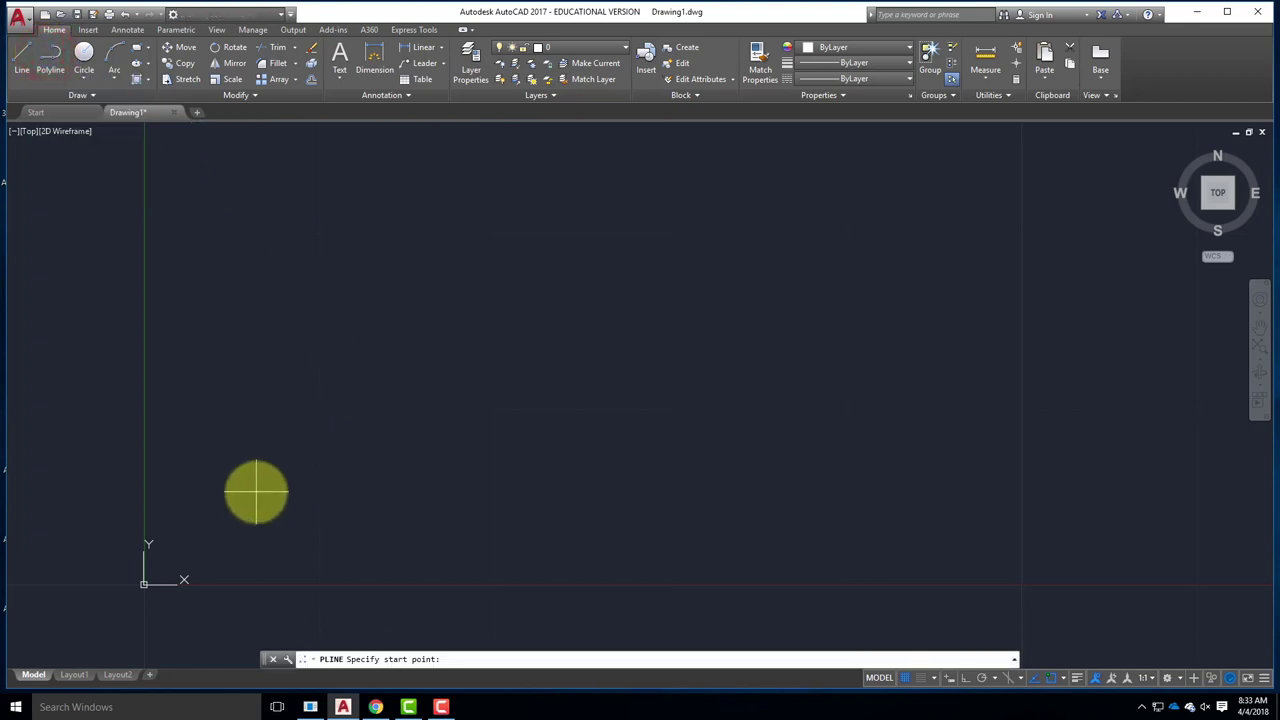
type("0,0")
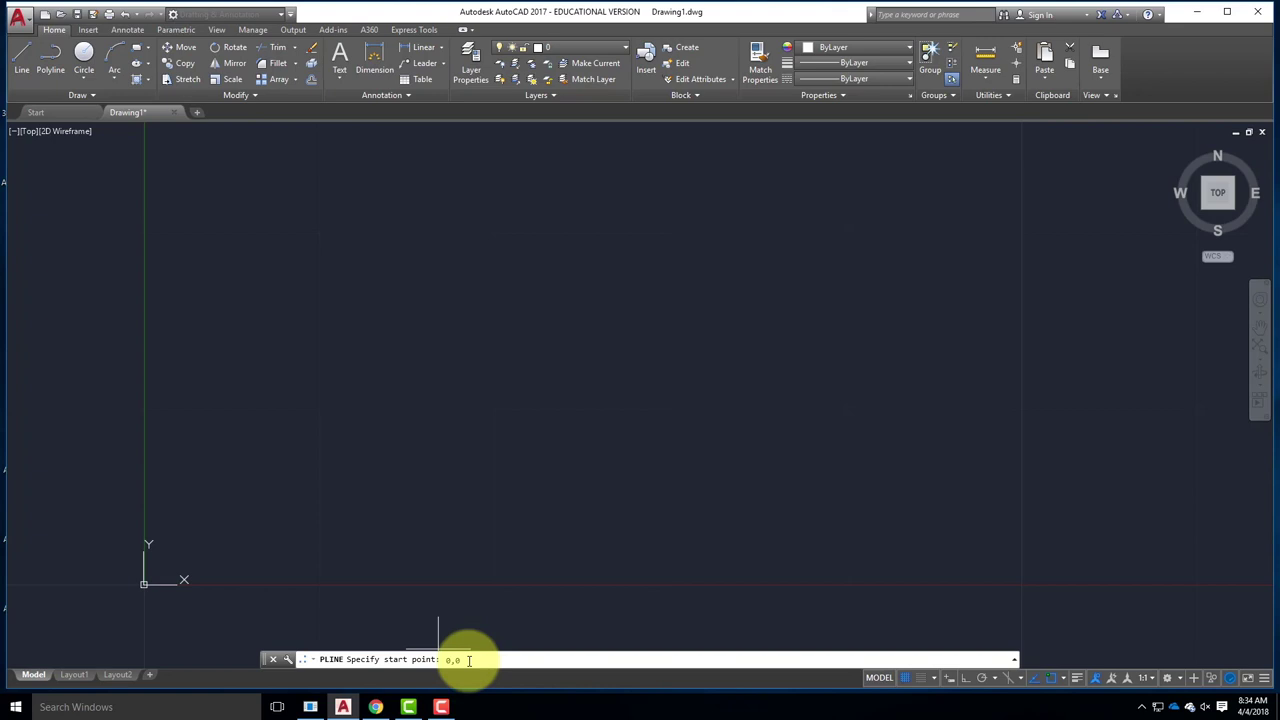
key("Return")
scroll(170, 546, "up", 3)
scroll(334, 500, "up", 5)
scroll(335, 460, "down", 3)
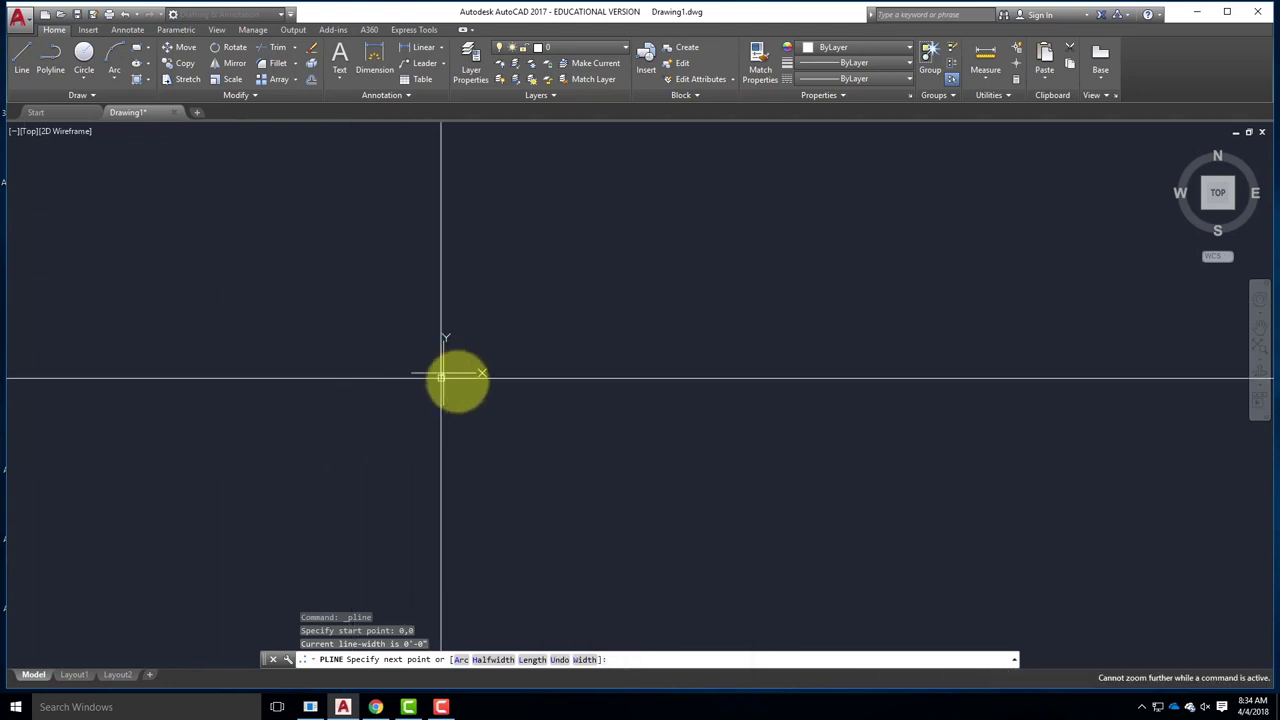